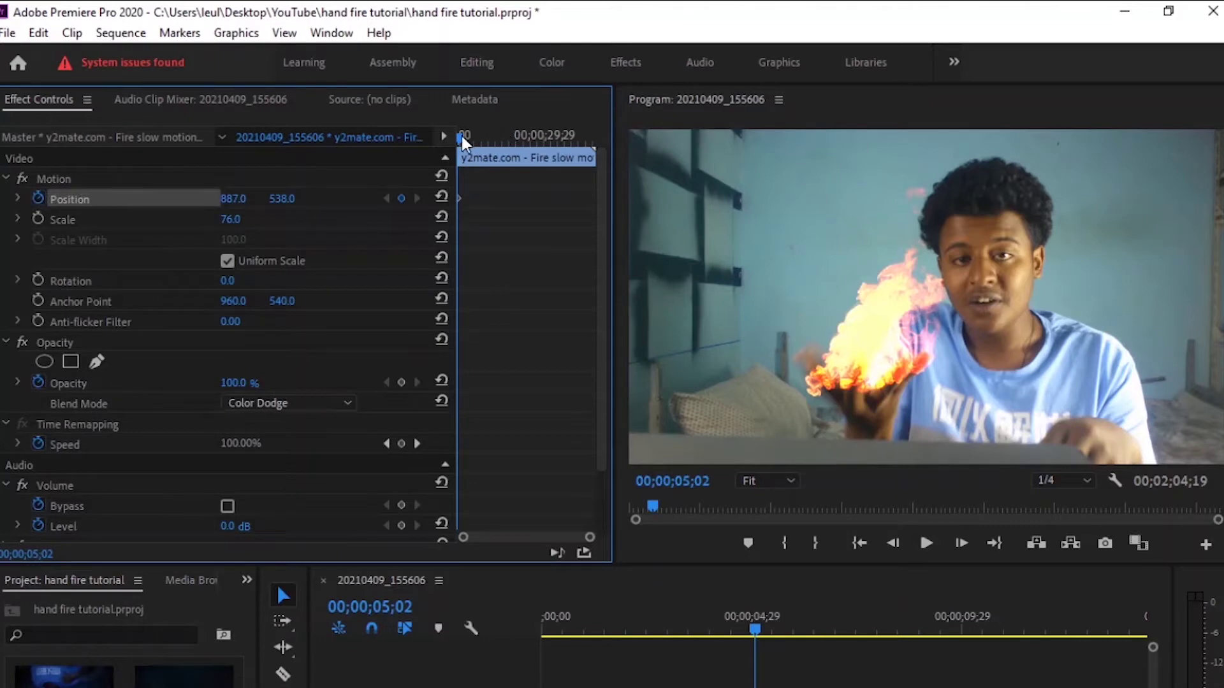
# Keyframe the fire clip's Position at 900, 519 at 00;00;05;05 and shift it horizontally to 869 at 00;00;05;08
pyautogui.press('Right')
pyautogui.press('Right')
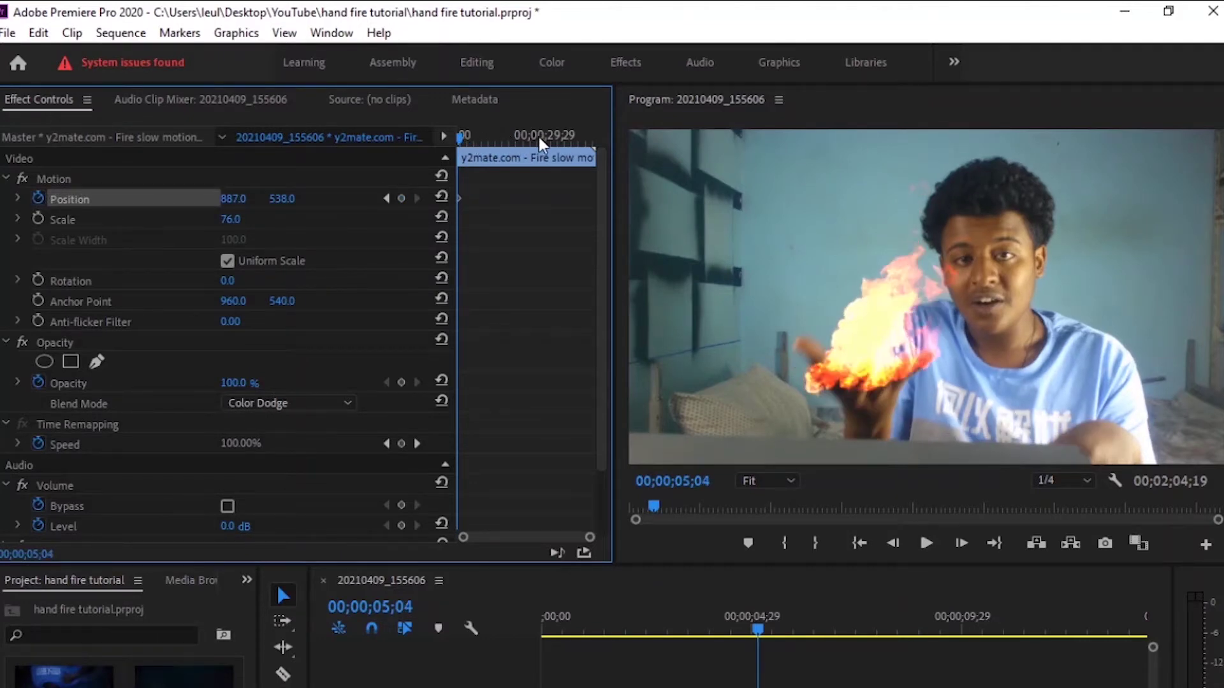
pyautogui.moveTo(234, 199); pyautogui.dragTo(279, 199)
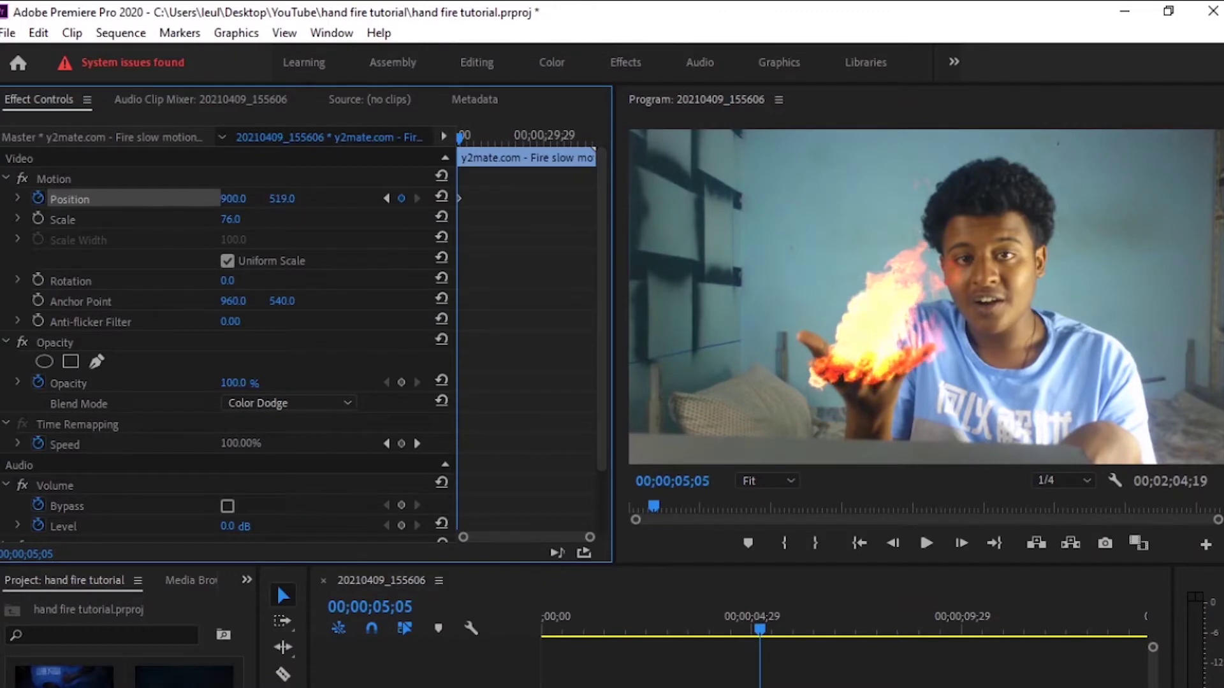
pyautogui.press('Right')
pyautogui.press('Right')
pyautogui.press('Right')
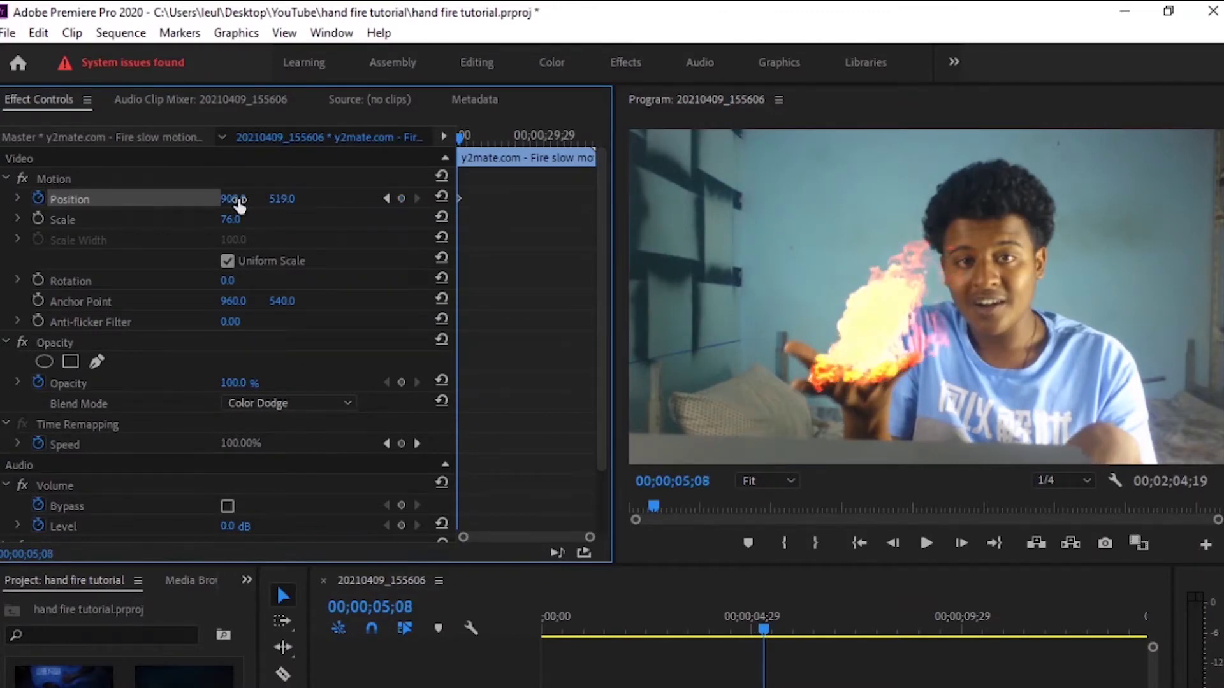
pyautogui.moveTo(234, 198); pyautogui.dragTo(212, 199)
# Set the fire's vertical Position to 537 at 00;00;05;11 and adjust its horizontal Position to follow the hand at 00;00;05;15
pyautogui.press('Right')
pyautogui.press('Right')
pyautogui.press('Right')
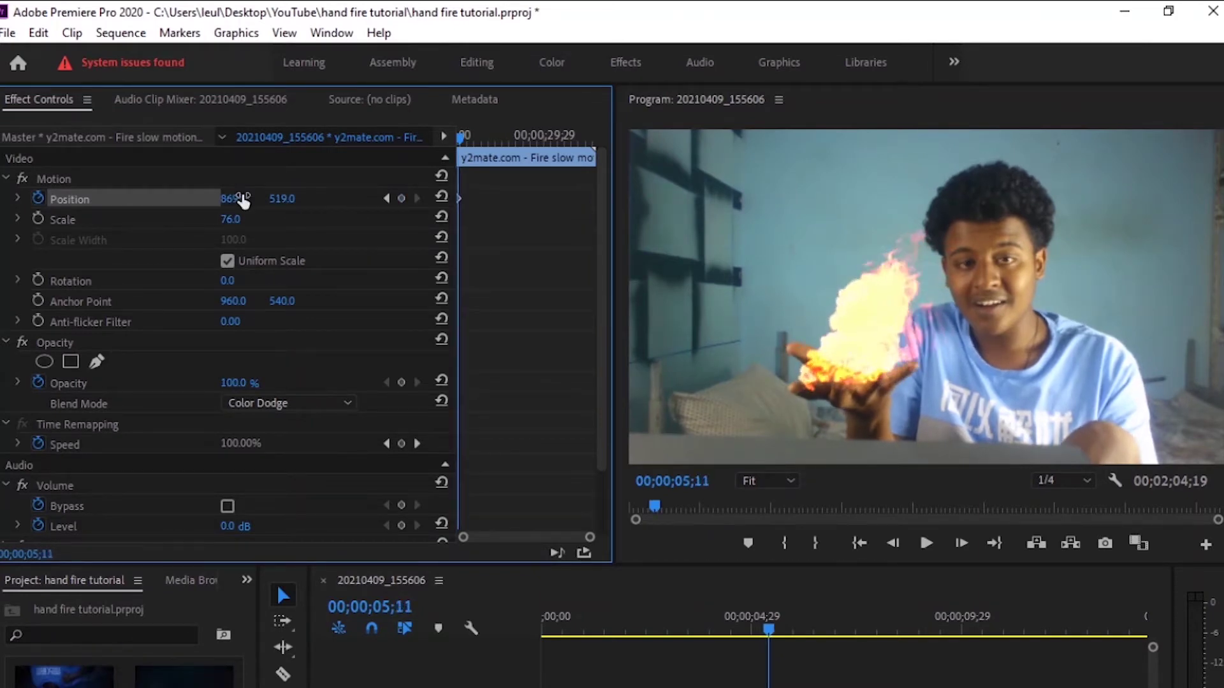
pyautogui.moveTo(277, 199); pyautogui.dragTo(282, 199)
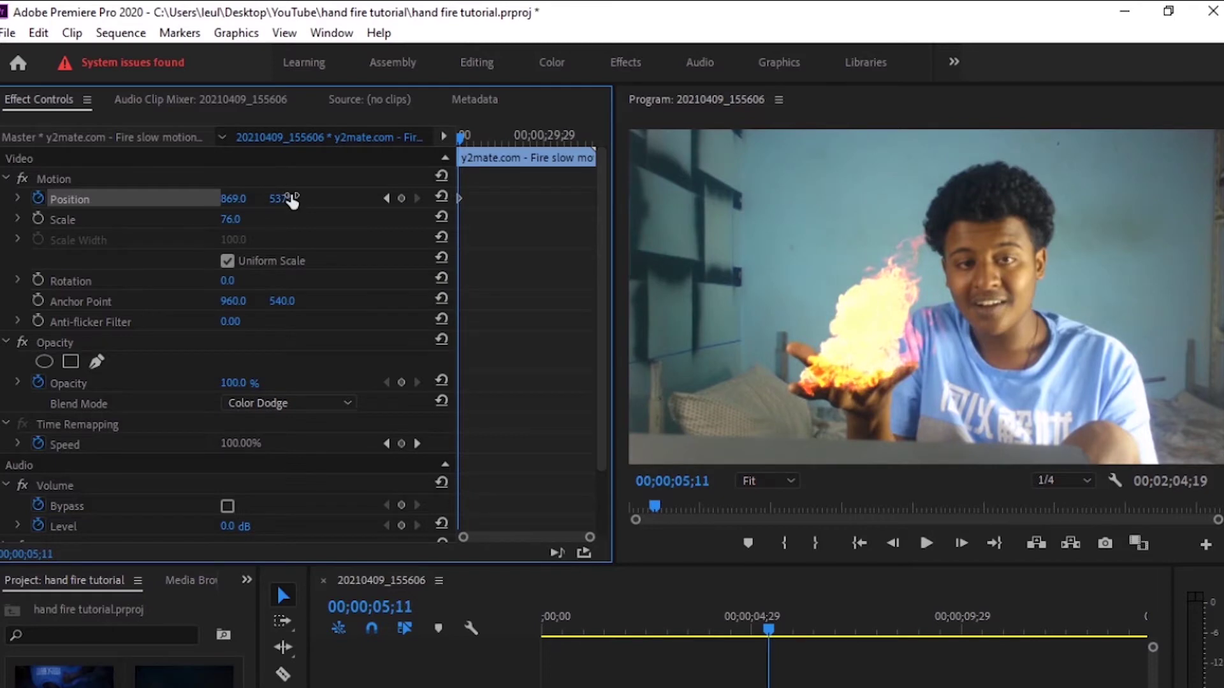
pyautogui.press('Right')
pyautogui.press('Right')
pyautogui.press('Right')
pyautogui.press('Right')
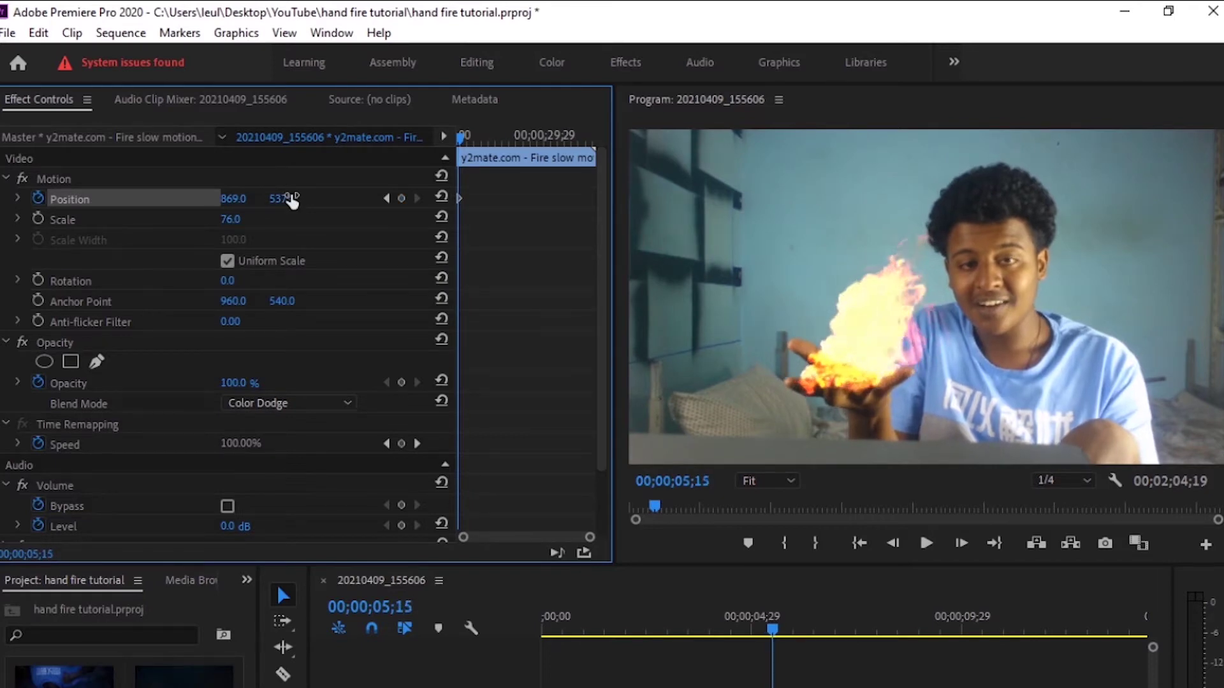
pyautogui.moveTo(239, 199); pyautogui.dragTo(235, 199)
# Keyframe the fire's Position at 854, 566 at 00;00;05;18 and adjust its vertical Position at 00;00;05;21
pyautogui.press('Right')
pyautogui.press('Right')
pyautogui.press('Right')
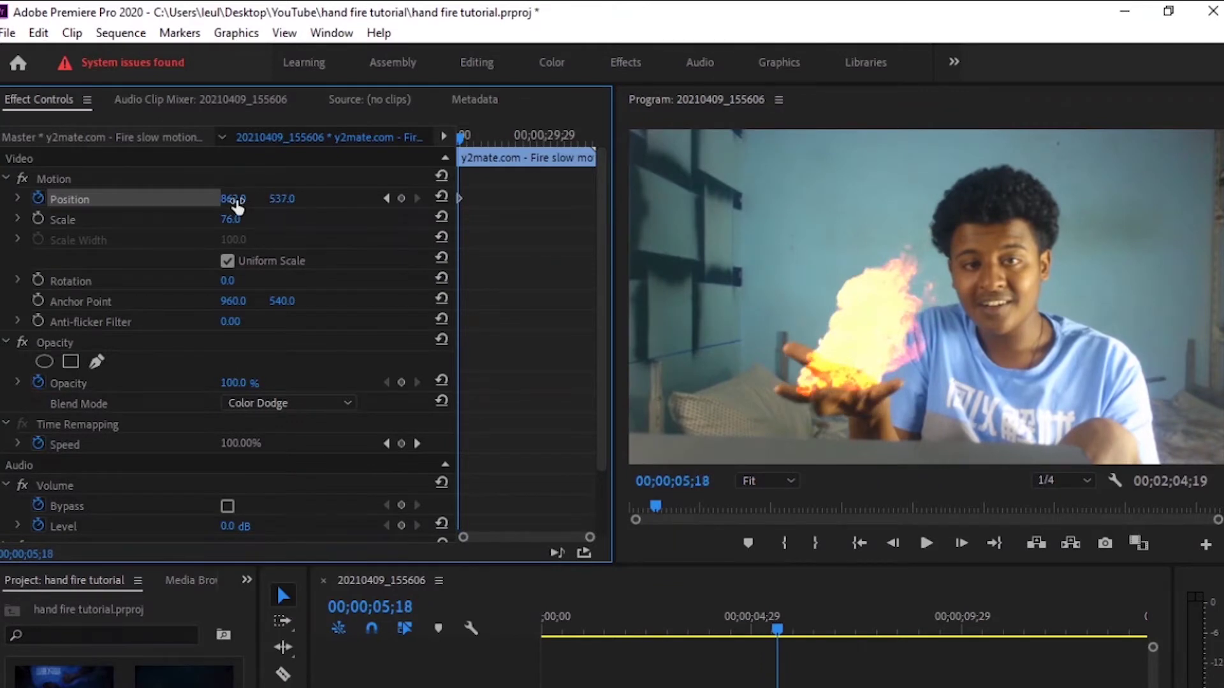
pyautogui.moveTo(234, 199); pyautogui.dragTo(310, 200)
pyautogui.press('Right')
pyautogui.press('Right')
pyautogui.press('Right')
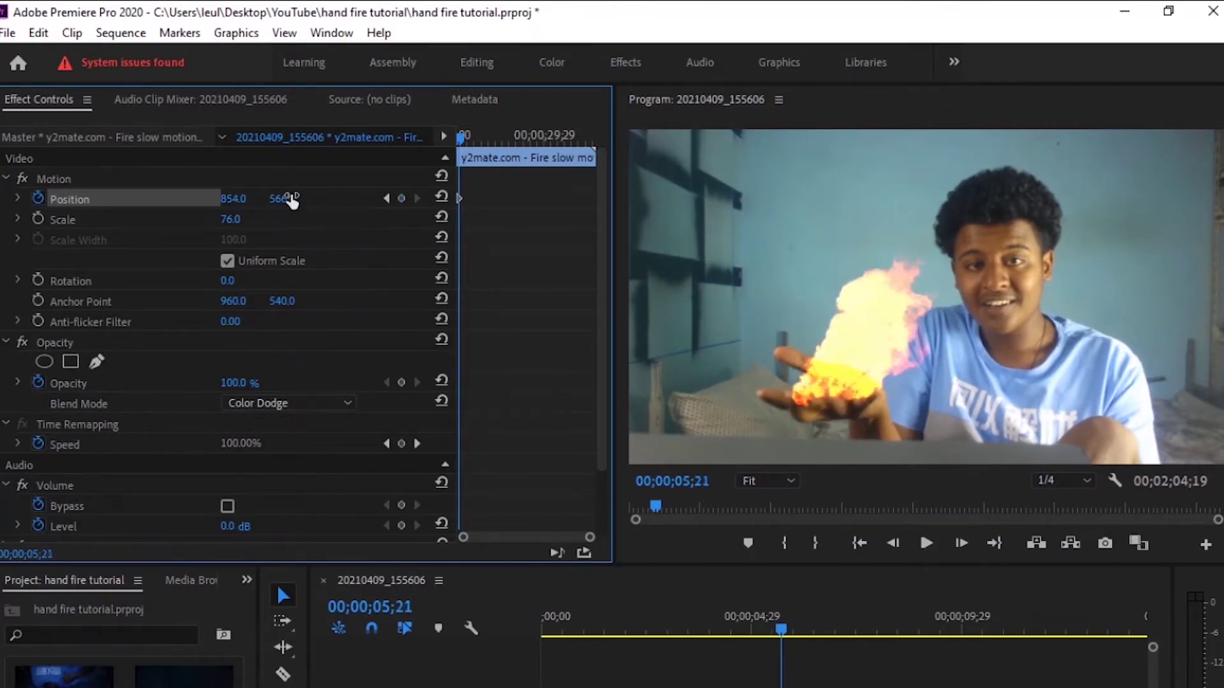
pyautogui.moveTo(279, 201)
pyautogui.mouseDown()
pyautogui.moveTo(292, 200)
pyautogui.moveTo(227, 200)
pyautogui.moveTo(287, 200)
pyautogui.mouseUp()
# Advance six frames and adjust the fire's horizontal Position to keep it on the palm
pyautogui.press('Right')
pyautogui.press('Right')
pyautogui.press('Right')
pyautogui.press('Right')
pyautogui.press('Right')
pyautogui.press('Right')
pyautogui.moveTo(238, 201)
pyautogui.mouseDown()
pyautogui.moveTo(272, 202)
pyautogui.moveTo(251, 200)
pyautogui.mouseUp()
# Advance thirteen frames, reposition the fire on the palm and turn on keyframing for Scale
pyautogui.press('Right')
pyautogui.press('Right')
pyautogui.press('Right')
pyautogui.press('Right')
pyautogui.press('Right')
pyautogui.press('Right')
pyautogui.press('Right')
pyautogui.press('Right')
pyautogui.press('Right')
pyautogui.press('Right')
pyautogui.press('Right')
pyautogui.press('Right')
pyautogui.press('Right')
pyautogui.moveTo(278, 200); pyautogui.dragTo(220, 201)
pyautogui.click(39, 219)
# Track the fire to the hand with two Position adjustments, three frames ahead and four more frames on
pyautogui.press('Right')
pyautogui.press('Right')
pyautogui.press('Right')
pyautogui.moveTo(280, 200); pyautogui.dragTo(228, 200)
pyautogui.press('Right')
pyautogui.press('Right')
pyautogui.press('Right')
pyautogui.press('Right')
pyautogui.moveTo(281, 200); pyautogui.dragTo(239, 201)
# Advance fourteen frames and adjust the fire's vertical Position to match the hand
pyautogui.press('Right')
pyautogui.press('Right')
pyautogui.press('Right')
pyautogui.press('Right')
pyautogui.press('Right')
pyautogui.press('Right')
pyautogui.press('Right')
pyautogui.press('Right')
pyautogui.press('Right')
pyautogui.press('Right')
pyautogui.press('Right')
pyautogui.press('Right')
pyautogui.press('Right')
pyautogui.press('Right')
pyautogui.moveTo(278, 201); pyautogui.dragTo(286, 200)
# Adjust the fire's horizontal Position after three frames and its vertical Position after three more
pyautogui.press('Right')
pyautogui.press('Right')
pyautogui.press('Right')
pyautogui.moveTo(248, 200); pyautogui.dragTo(237, 200)
pyautogui.press('Right')
pyautogui.press('Right')
pyautogui.press('Right')
pyautogui.moveTo(283, 201); pyautogui.dragTo(243, 200)
# Advance eleven frames, adjust the fire's vertical Position, and check the tracking over the following four frames
pyautogui.press('Right')
pyautogui.press('Right')
pyautogui.press('Right')
pyautogui.press('Right')
pyautogui.press('Right')
pyautogui.press('Right')
pyautogui.press('Right')
pyautogui.press('Right')
pyautogui.press('Right')
pyautogui.press('Right')
pyautogui.press('Right')
pyautogui.moveTo(280, 200); pyautogui.dragTo(291, 202)
pyautogui.press('Right')
pyautogui.press('Right')
pyautogui.press('Right')
pyautogui.press('Right')
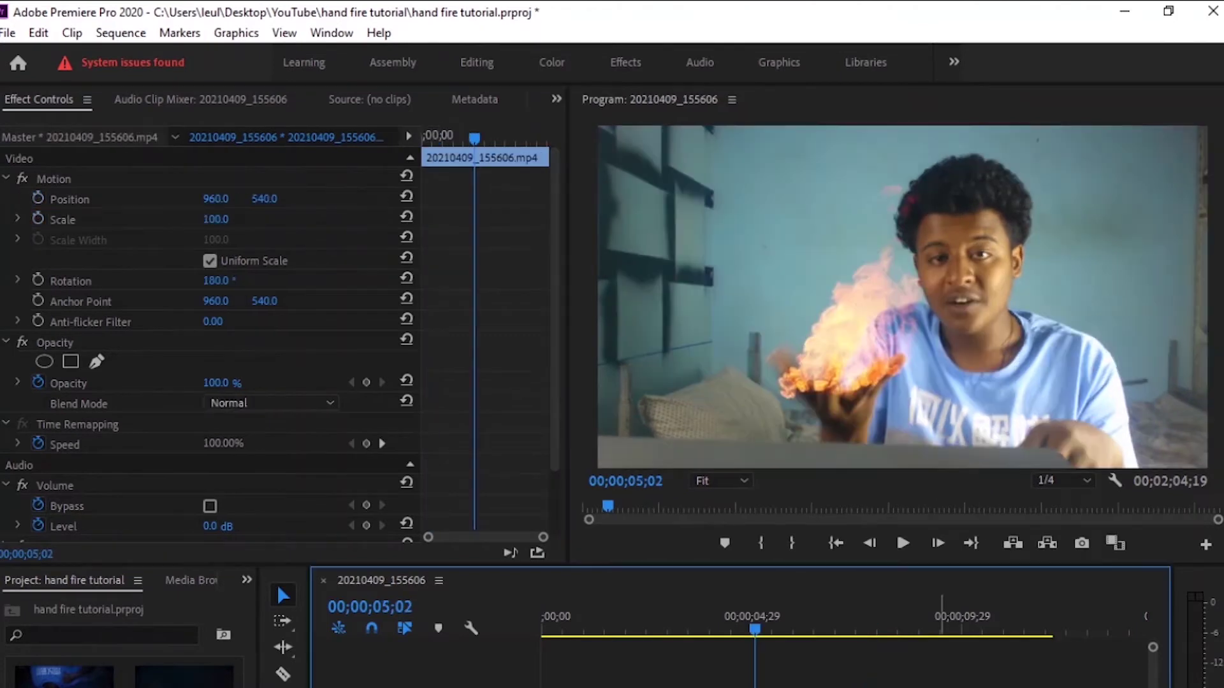
# In Lumetri Color, set the base footage clip's Exposure to -1.0, Temperature to 26.6 and Contrast to 100
pyautogui.click(553, 67)
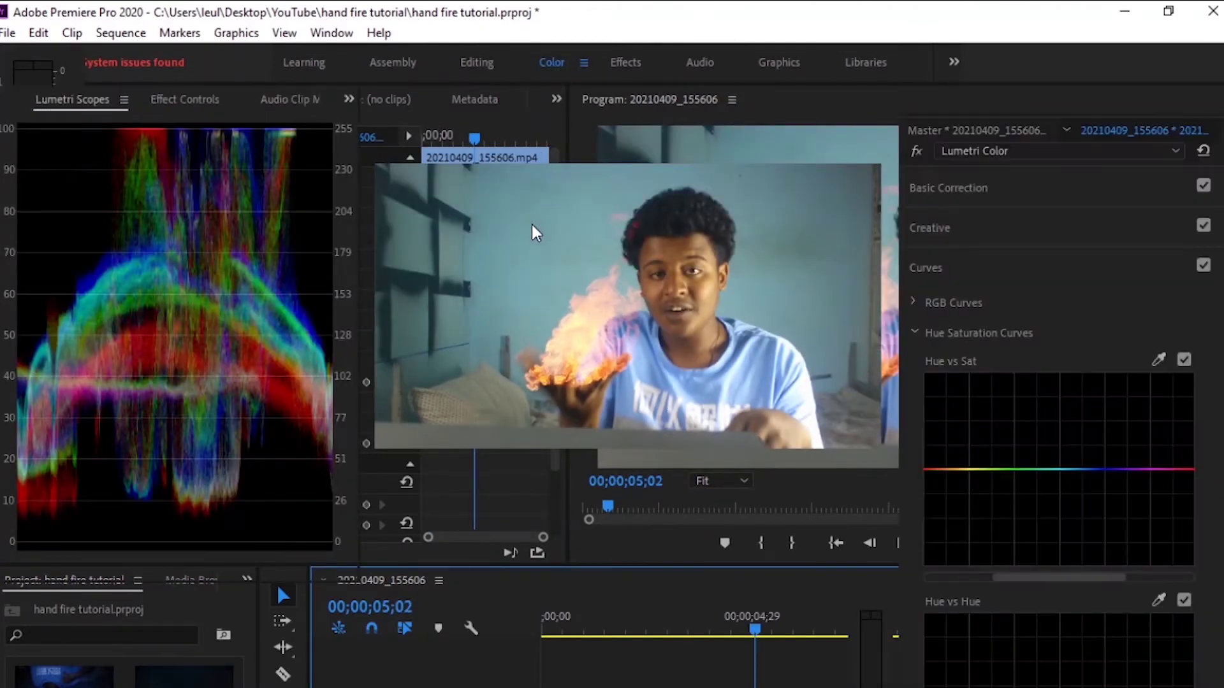
pyautogui.click(982, 192)
pyautogui.moveTo(1091, 405); pyautogui.dragTo(1071, 406)
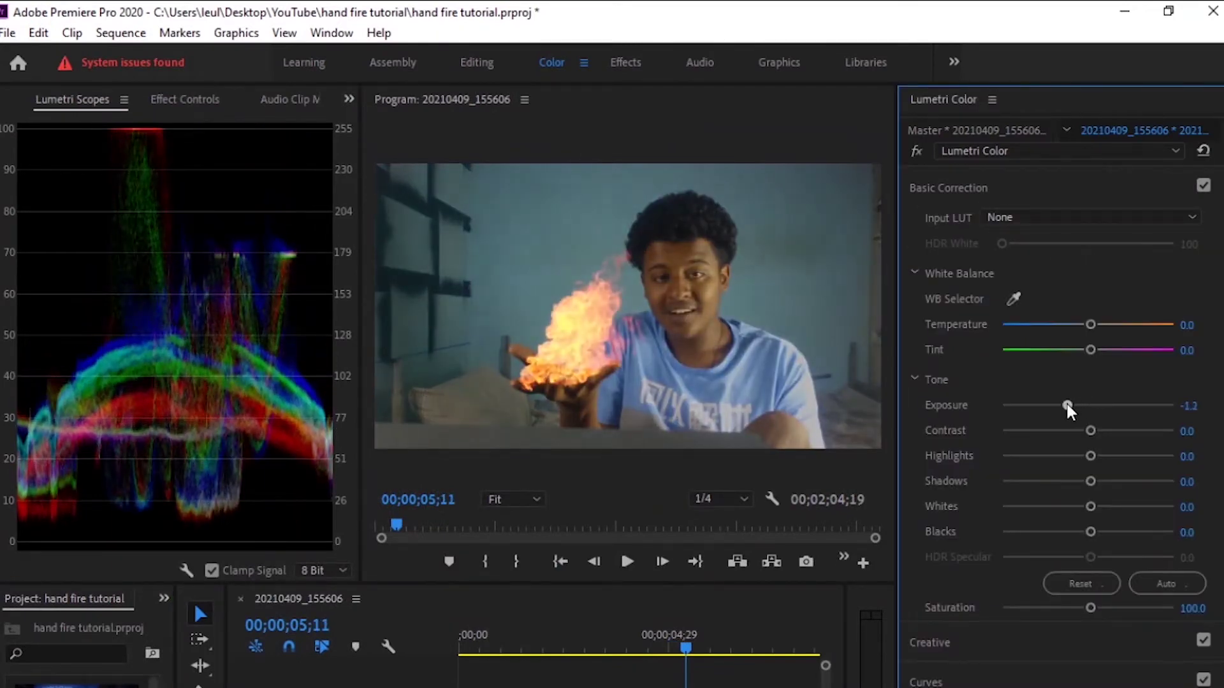
pyautogui.moveTo(1090, 324); pyautogui.dragTo(1111, 323)
pyautogui.moveTo(1092, 430); pyautogui.dragTo(1179, 425)
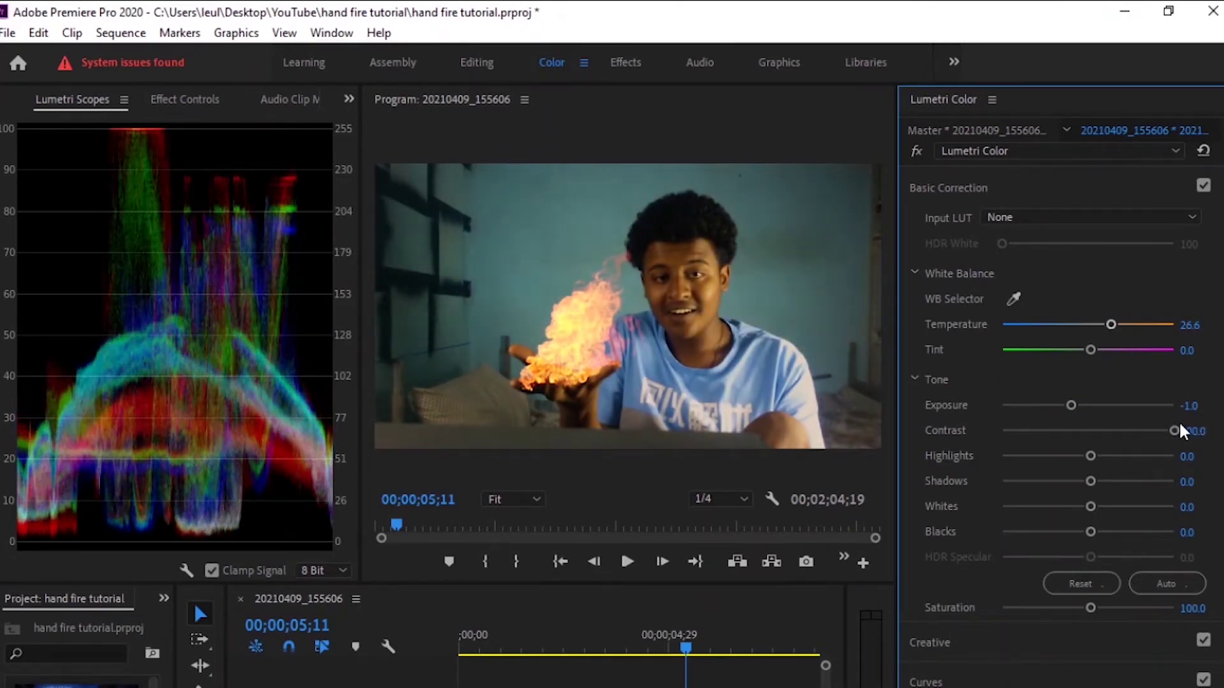
# Set the base footage clip's Shadows to -33.3 and Blacks to -1.7, leaving Highlights at 0
pyautogui.moveTo(1092, 454); pyautogui.dragTo(1058, 482)
pyautogui.doubleClick(1098, 453)
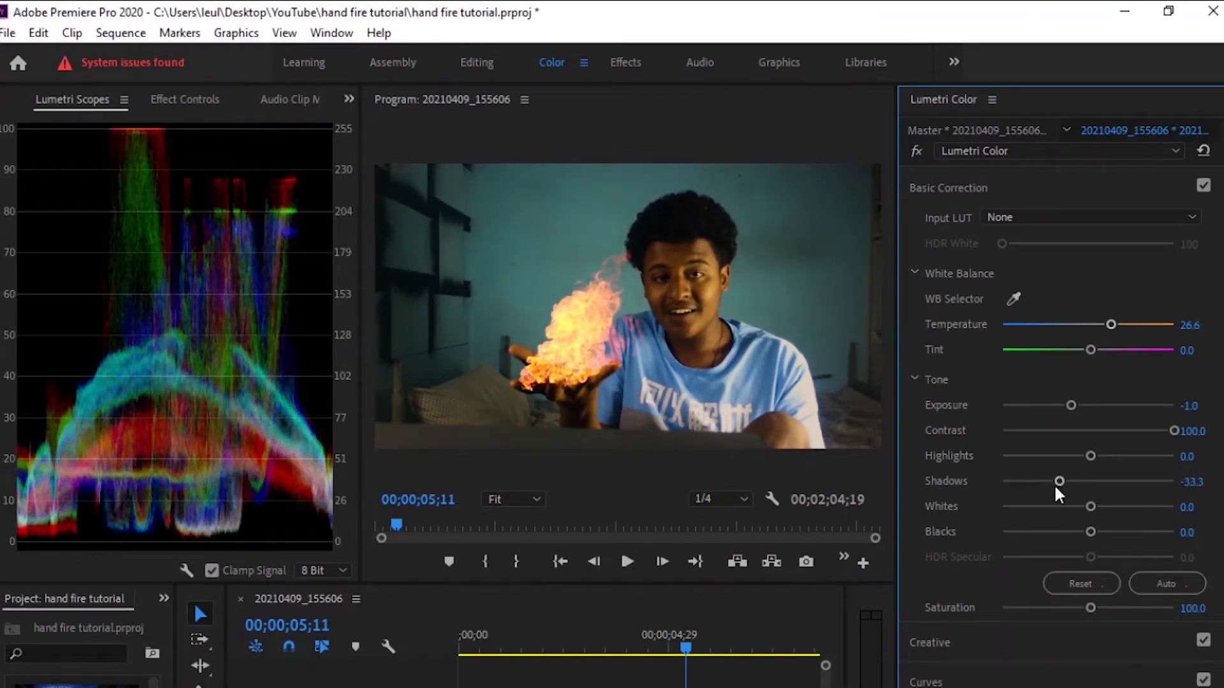
pyautogui.moveTo(1089, 531); pyautogui.dragTo(1084, 530)
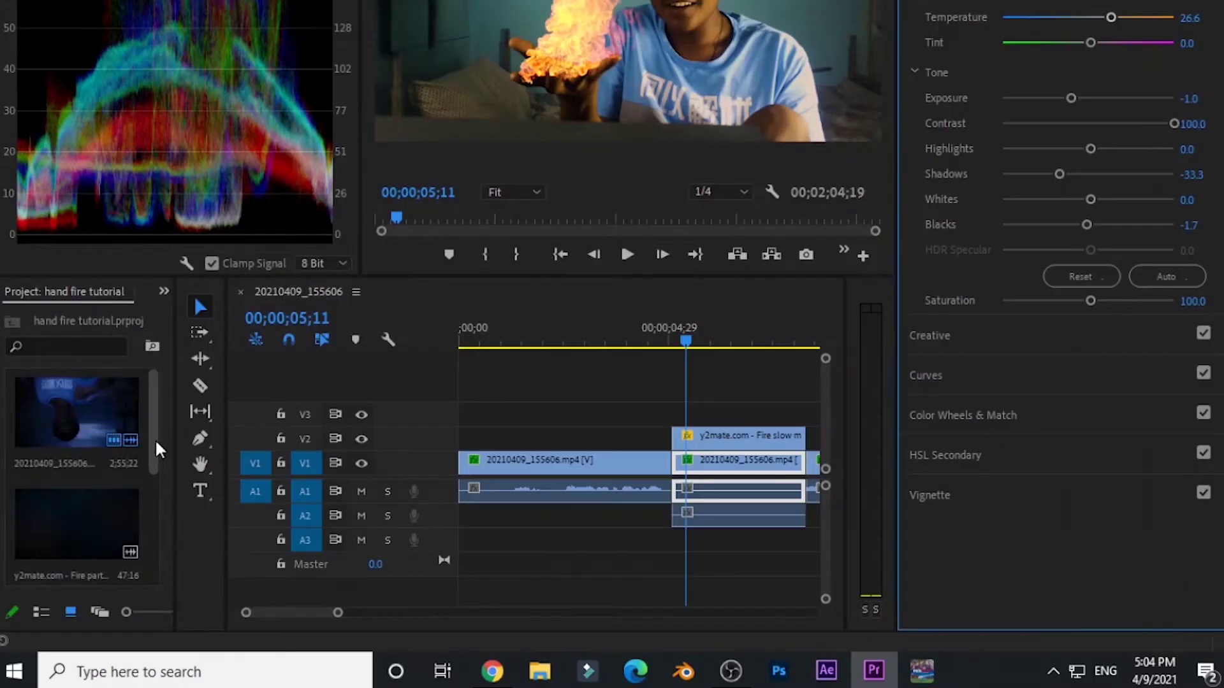
# Place the fire particles clip on track V3 above the fire clip and preview its footage
pyautogui.moveTo(155, 440); pyautogui.dragTo(149, 476)
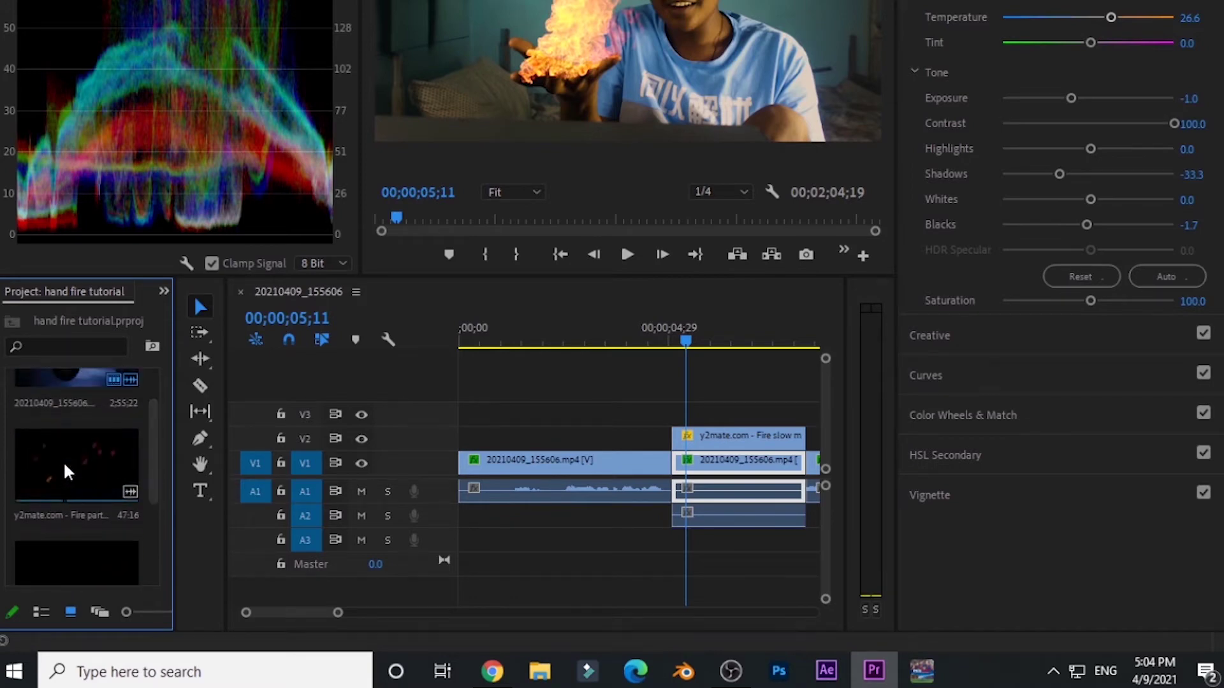
pyautogui.moveTo(75, 460); pyautogui.dragTo(678, 413)
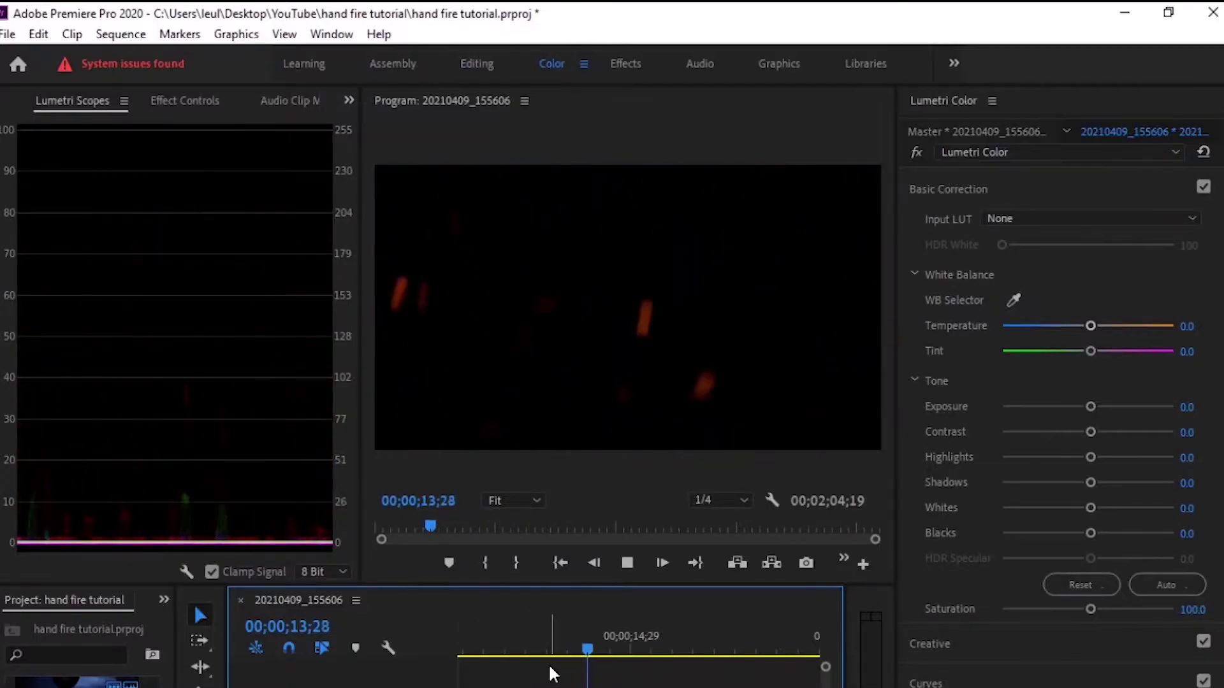
pyautogui.press('space')
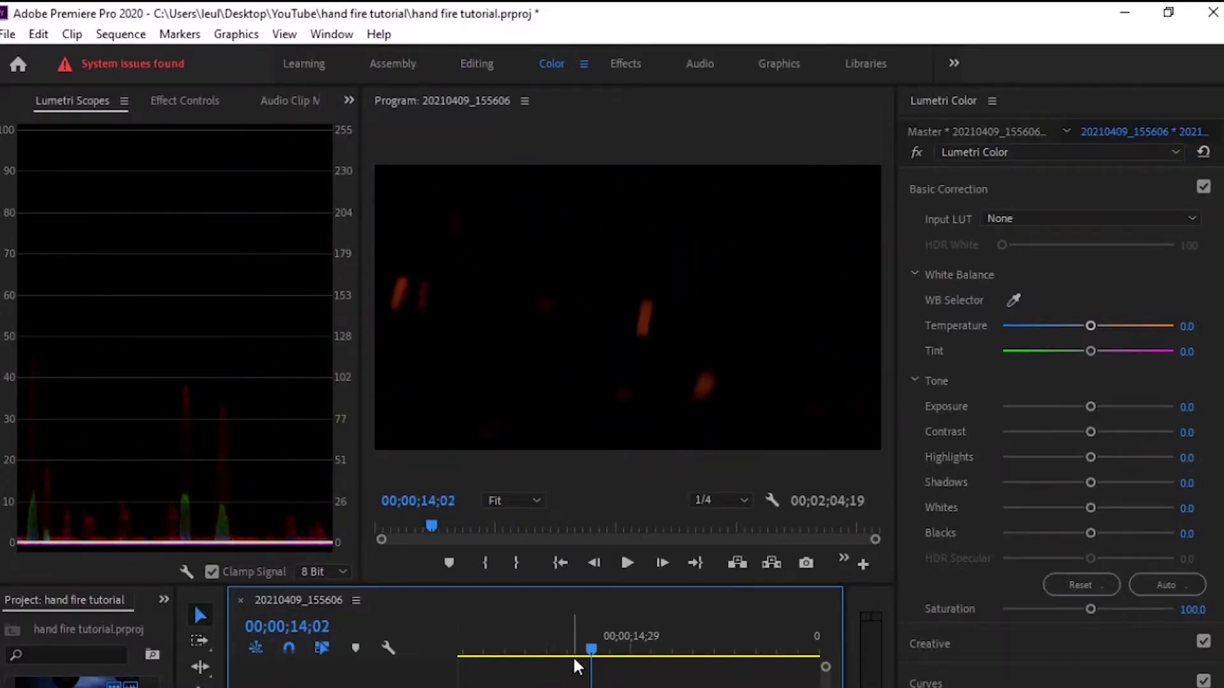
pyautogui.moveTo(590, 648); pyautogui.dragTo(513, 657)
# Switch to the Production workspace
pyautogui.click(322, 39)
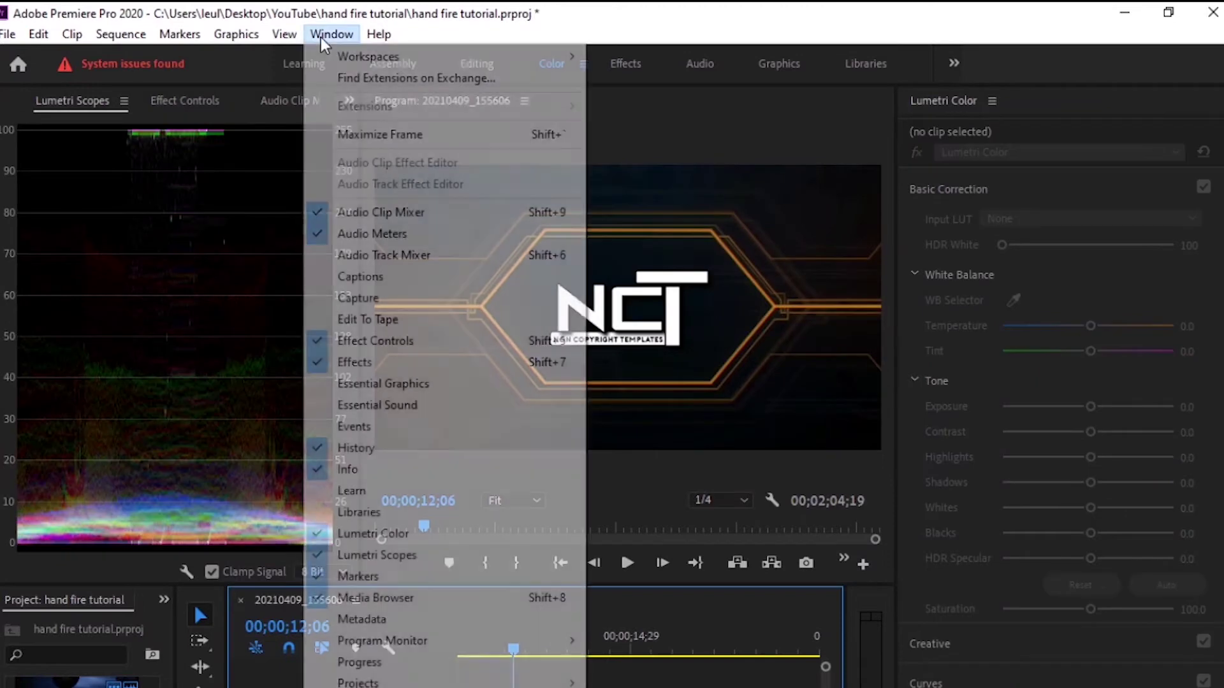
pyautogui.moveTo(376, 58)
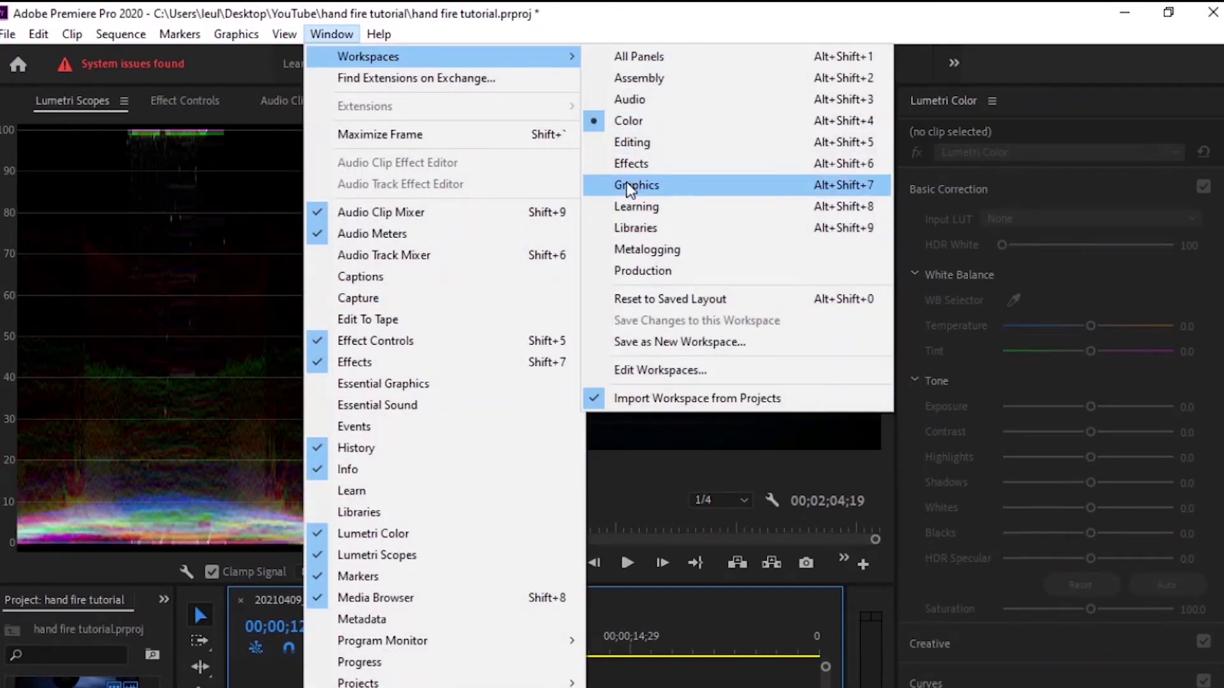
pyautogui.click(642, 271)
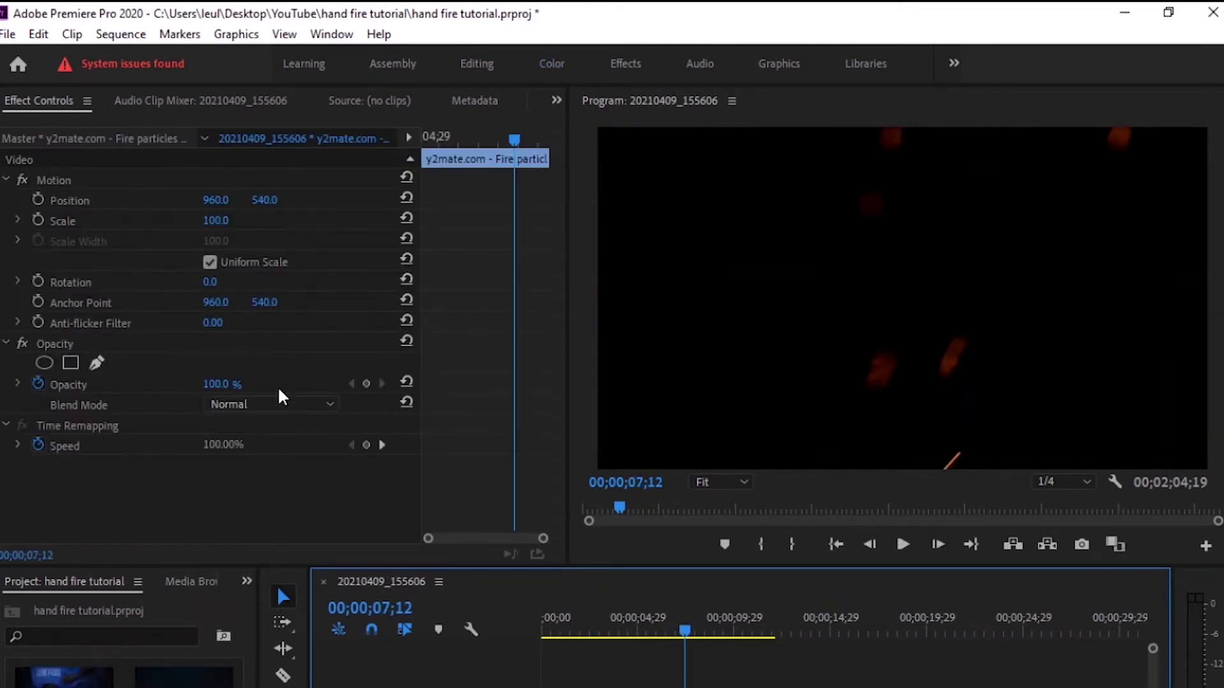
# Try the Screen blend mode on the fire particles clip and play back the composite from the fire's start
pyautogui.click(280, 403)
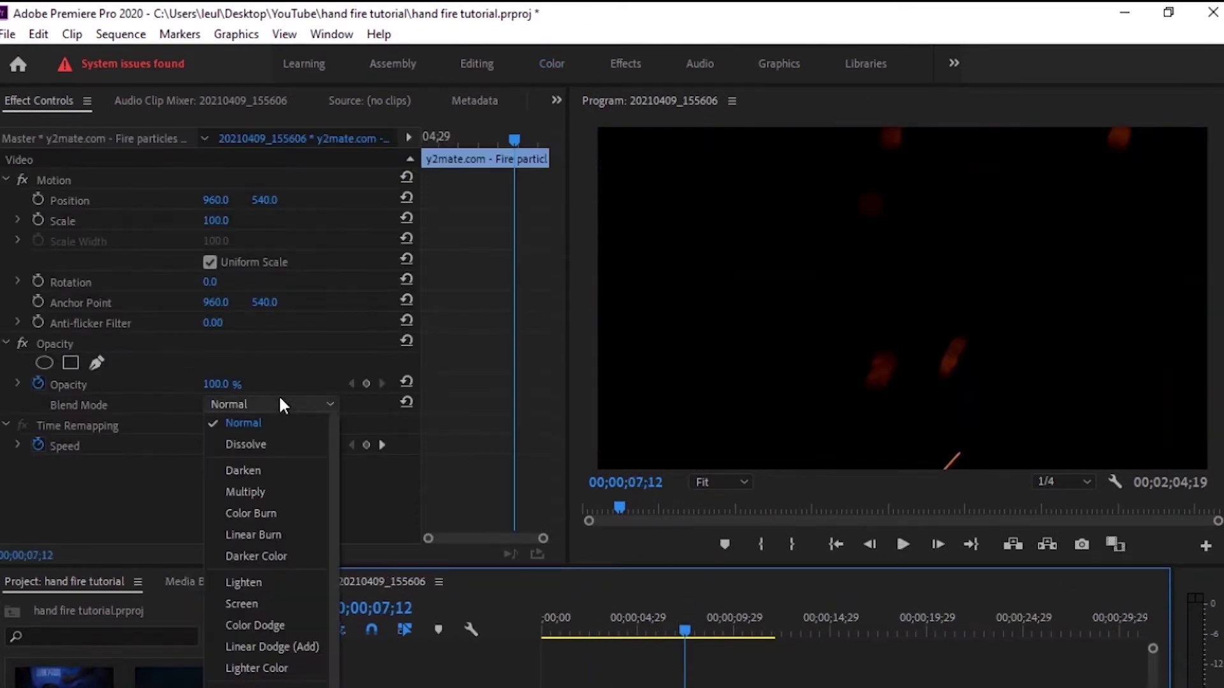
pyautogui.click(264, 603)
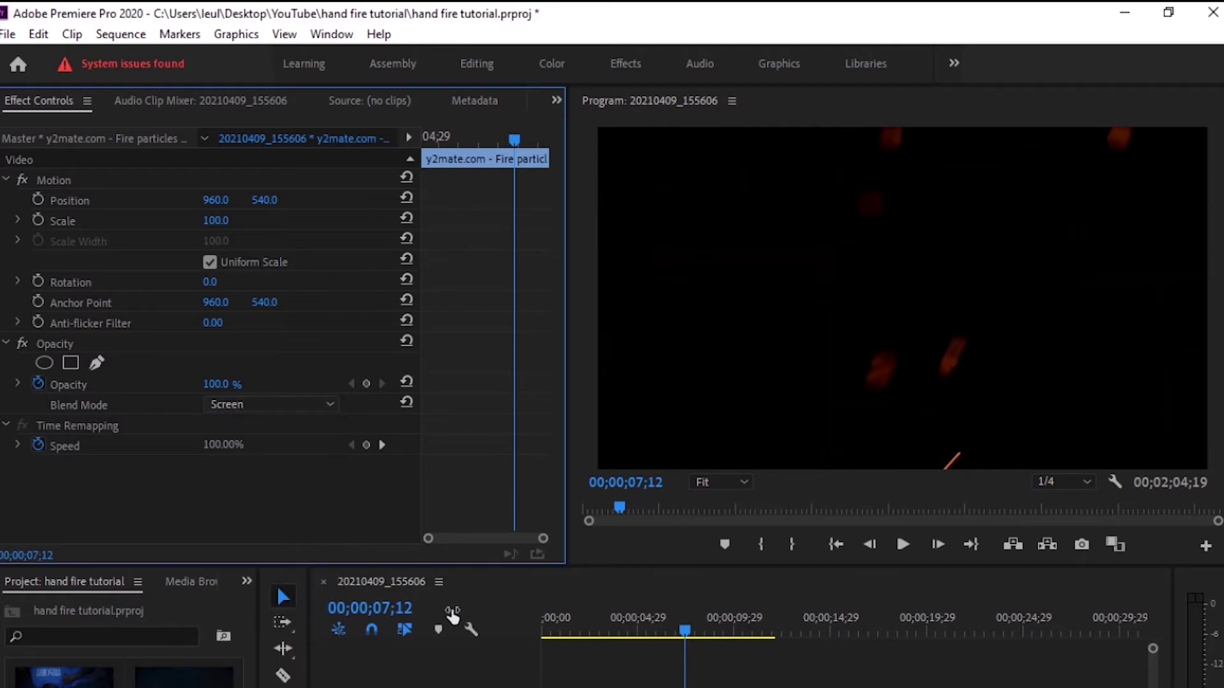
pyautogui.moveTo(686, 632); pyautogui.dragTo(629, 644)
pyautogui.press('space')
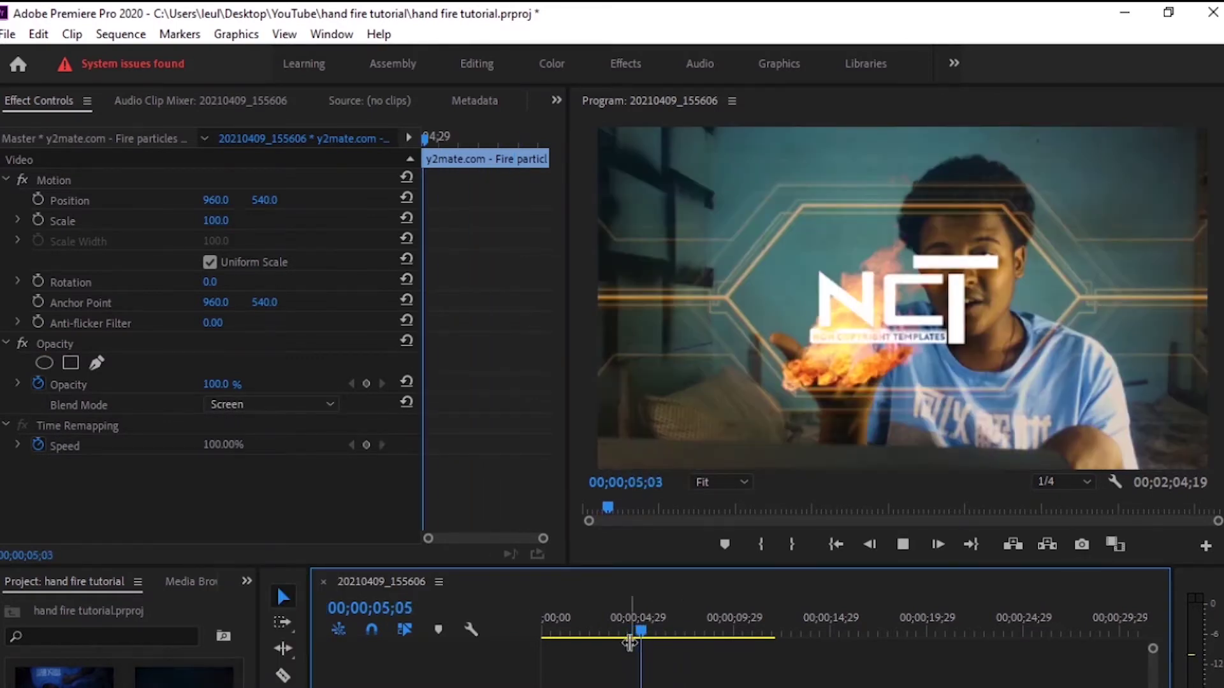
pyautogui.press('space')
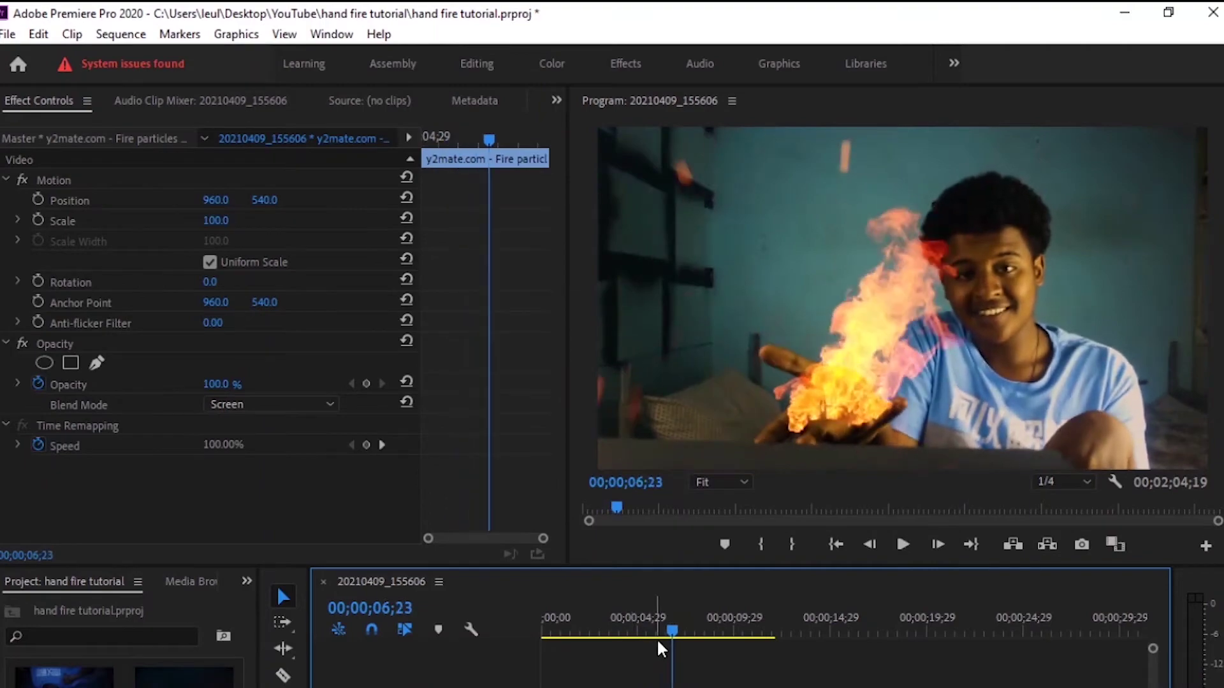
# Undo the fire particles clip's blend mode change and its trim to restore the full-length clip
pyautogui.moveTo(674, 628); pyautogui.dragTo(650, 657)
pyautogui.moveTo(650, 412); pyautogui.dragTo(658, 412)
pyautogui.hotkey('ctrl', 'z')
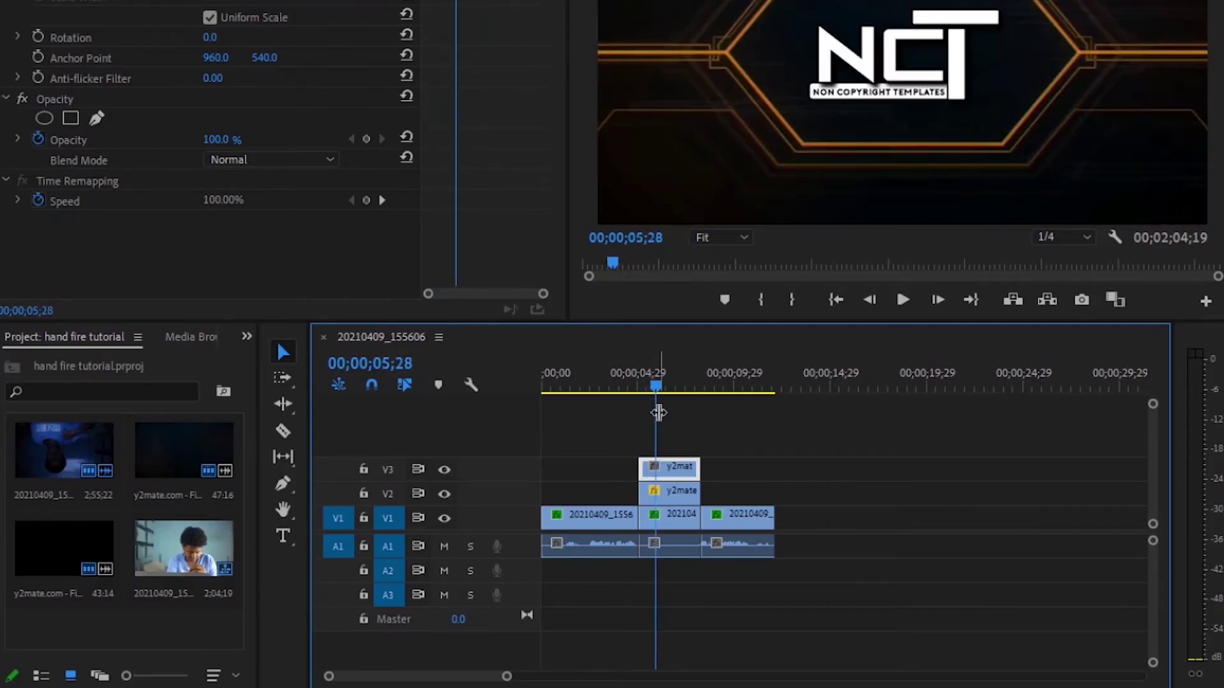
pyautogui.hotkey('ctrl', 'z')
pyautogui.hotkey('ctrl', 'z')
# Remove the fire particles clip's portion before 00;00;06;17 and slide the remainder back to the fire clip's start
pyautogui.moveTo(659, 386); pyautogui.dragTo(673, 388)
pyautogui.press('c')
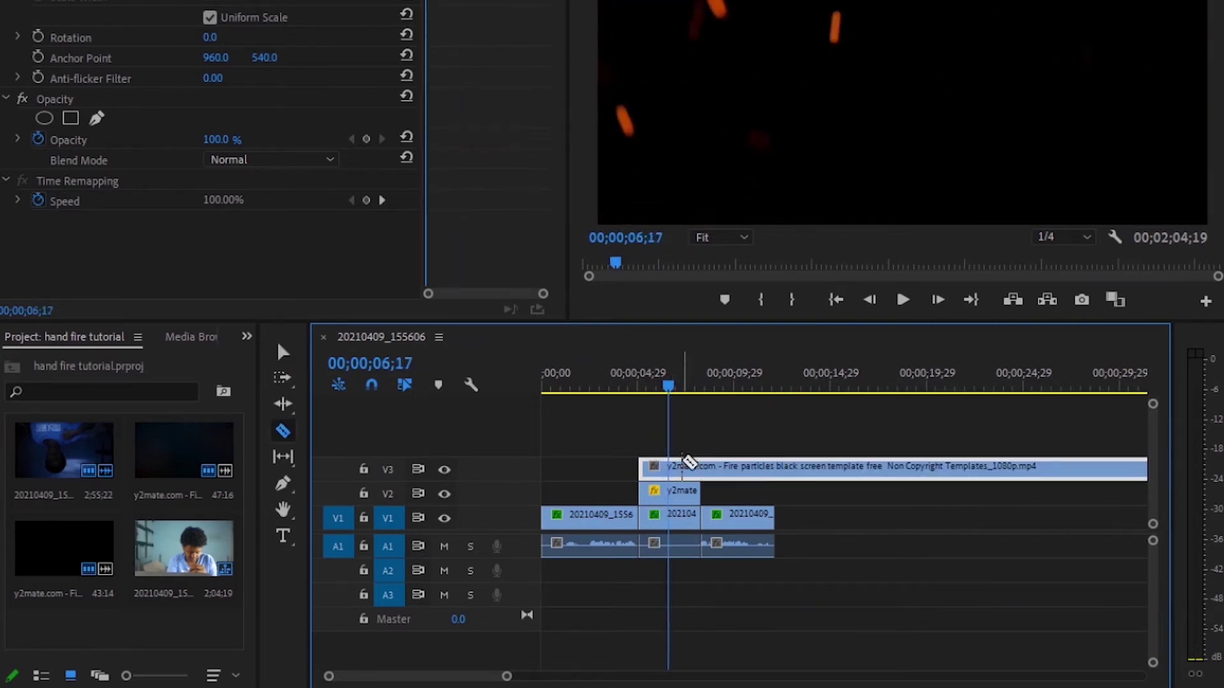
pyautogui.click(677, 469)
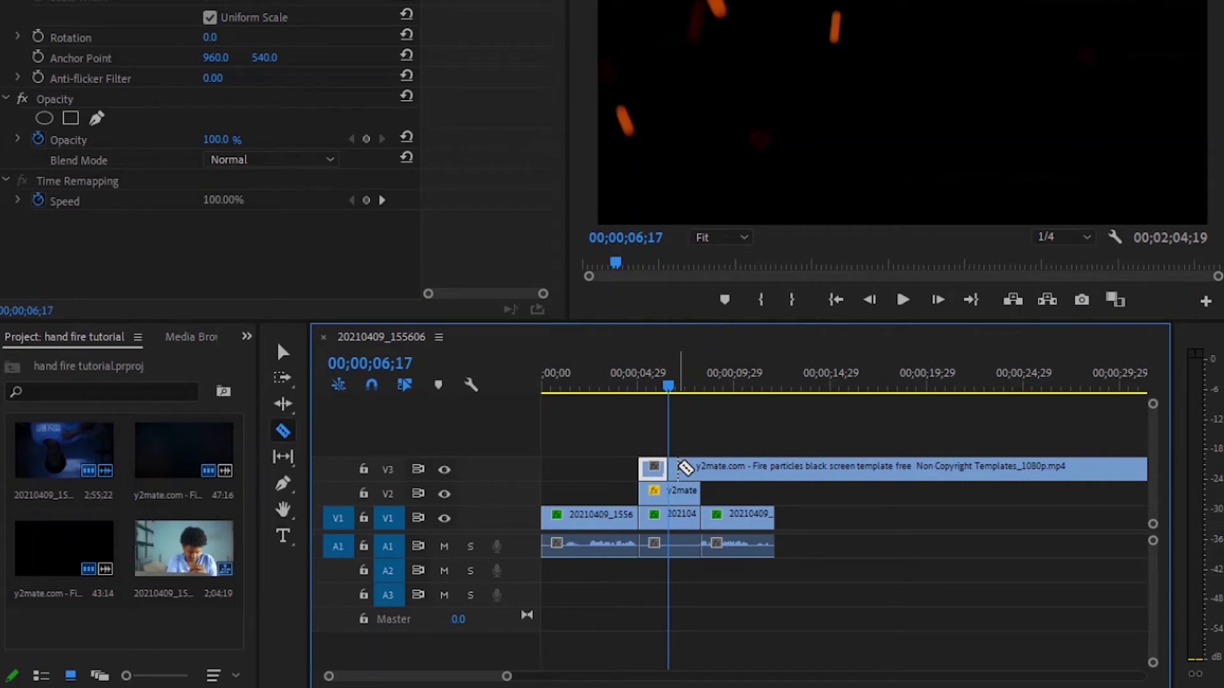
pyautogui.press('Delete')
pyautogui.press('v')
pyautogui.moveTo(713, 479); pyautogui.dragTo(695, 479)
# Cut the fire particles clip on V3 at the fire clip's end and delete the excess
pyautogui.press('c')
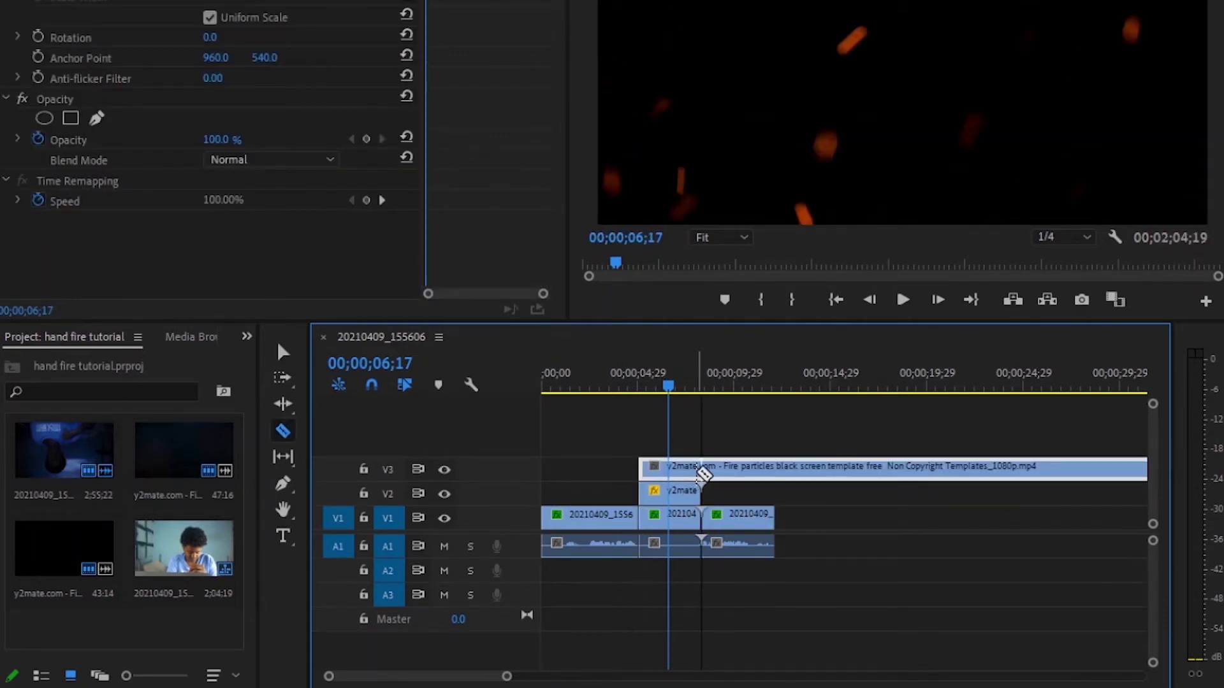
pyautogui.click(701, 472)
pyautogui.press('v')
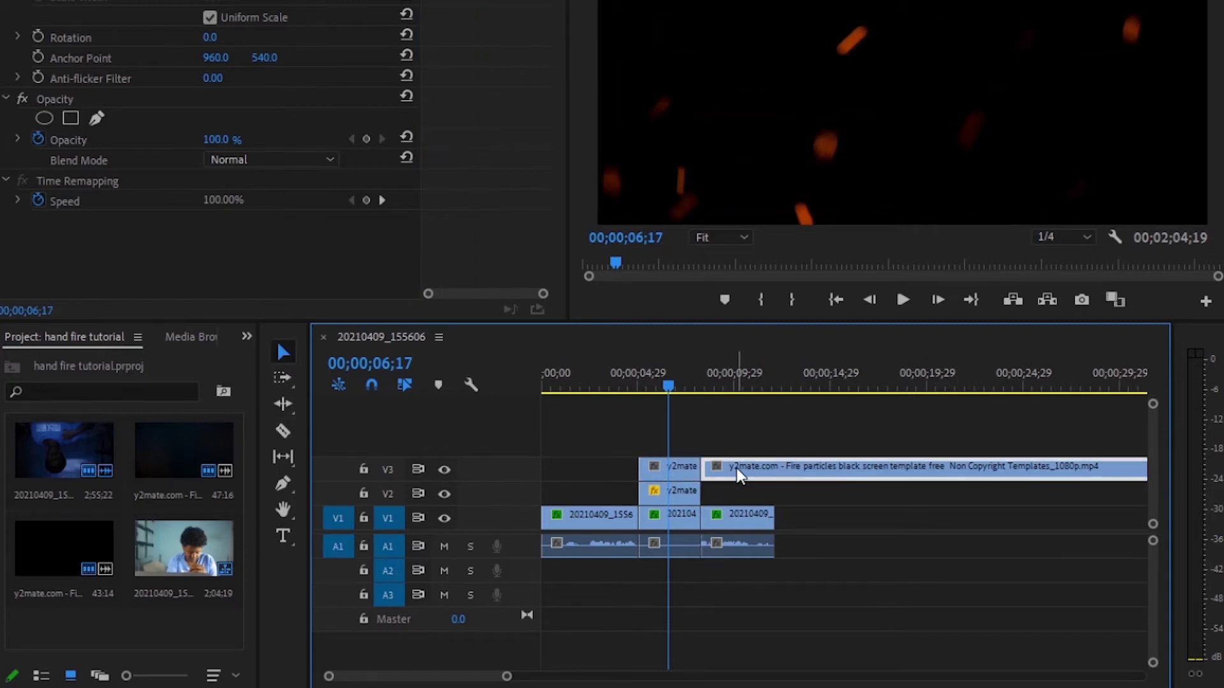
pyautogui.press('Delete')
# Set the trimmed fire particles clip's blend mode to Screen and play back the composite from the fire's start
pyautogui.click(689, 472)
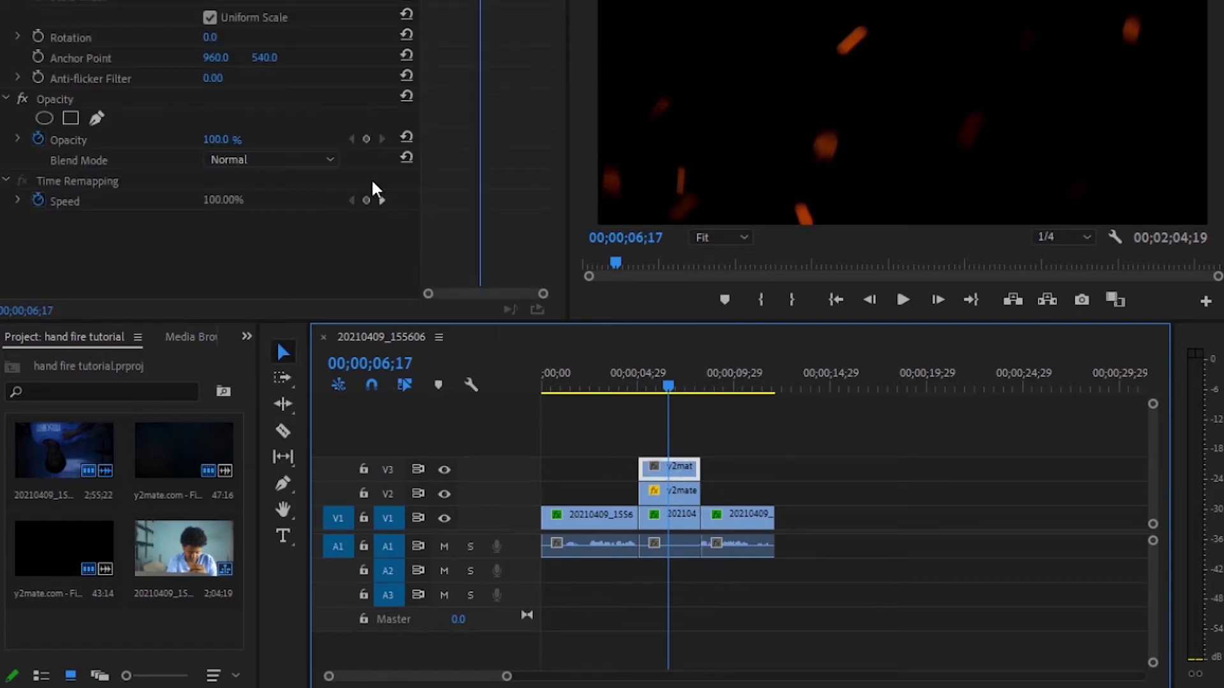
pyautogui.click(330, 159)
pyautogui.click(268, 359)
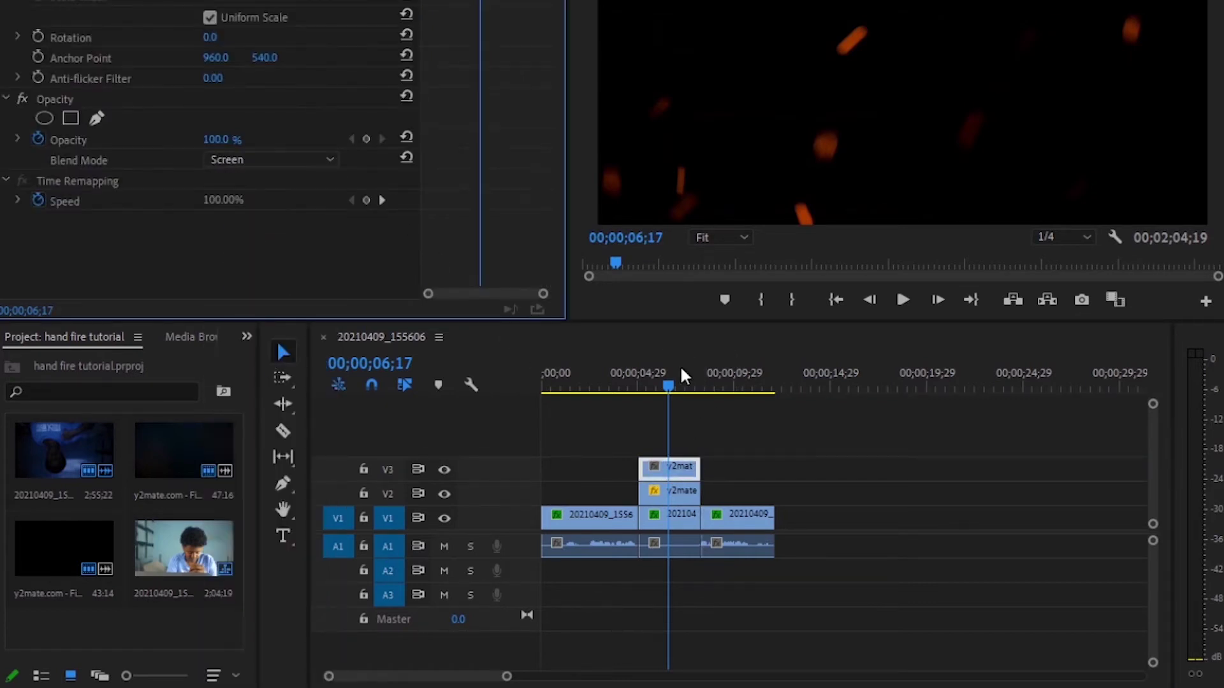
pyautogui.moveTo(671, 386); pyautogui.dragTo(636, 402)
pyautogui.press('space')
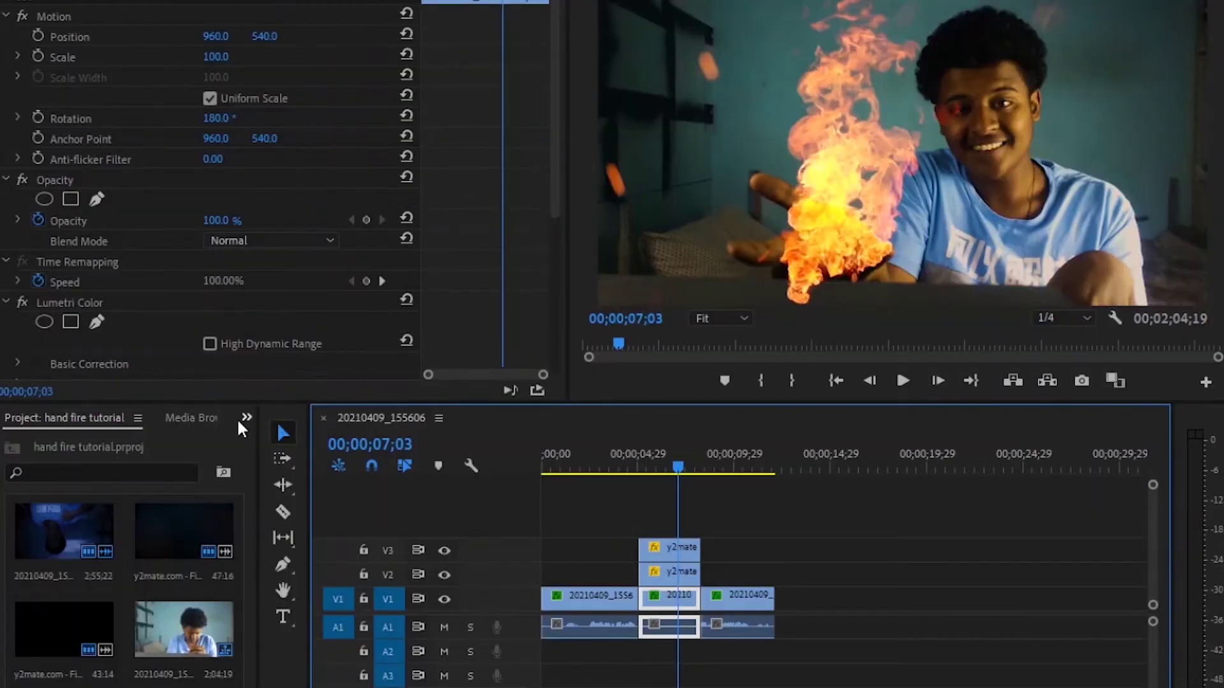
# Find the Crop video effect in the effects library and apply it to the middle footage clip on V1
pyautogui.click(246, 578)
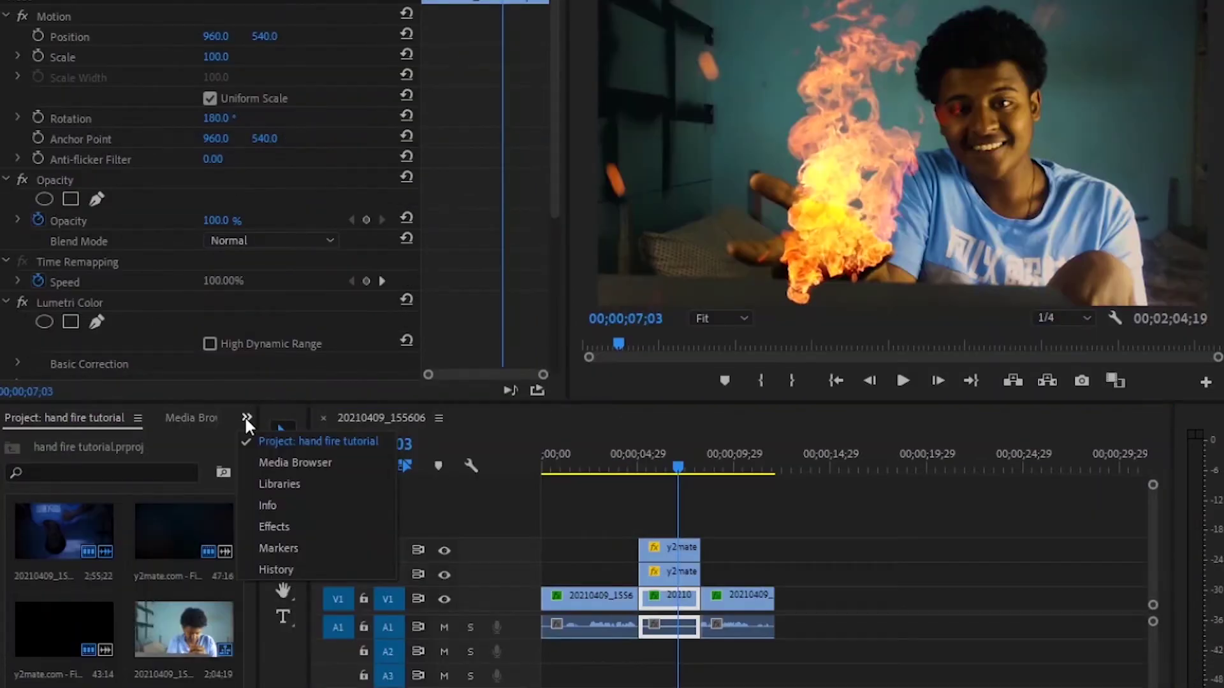
pyautogui.click(282, 521)
pyautogui.click(128, 443)
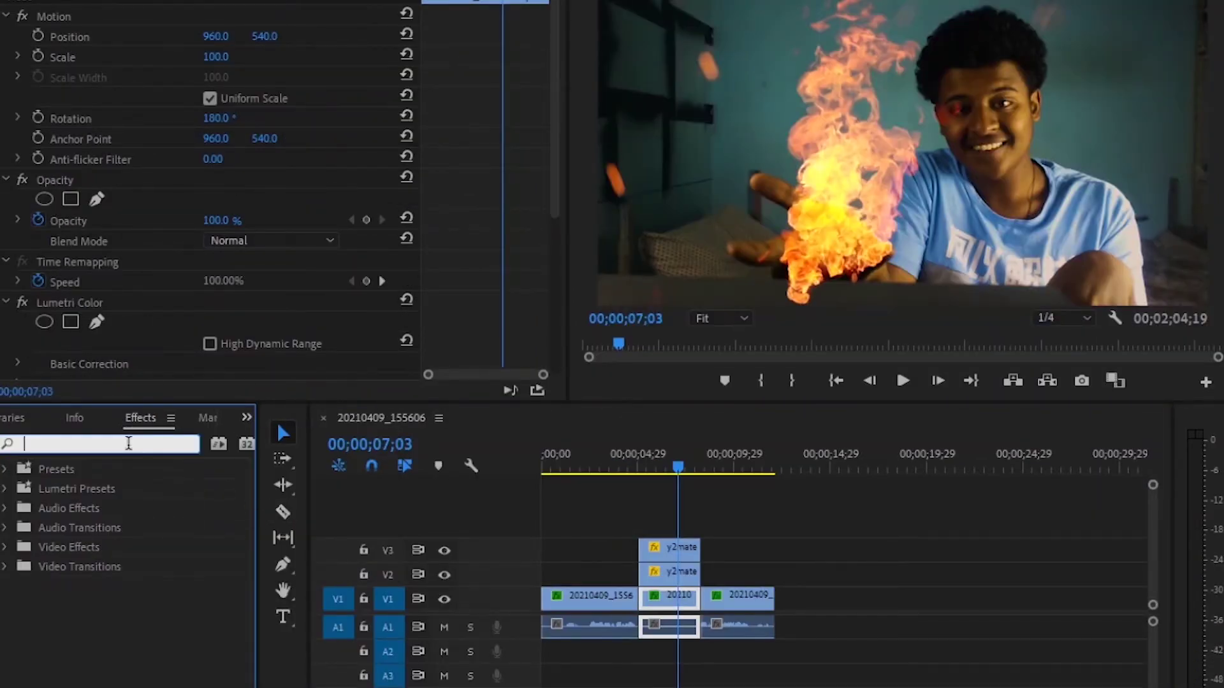
pyautogui.write('crop')
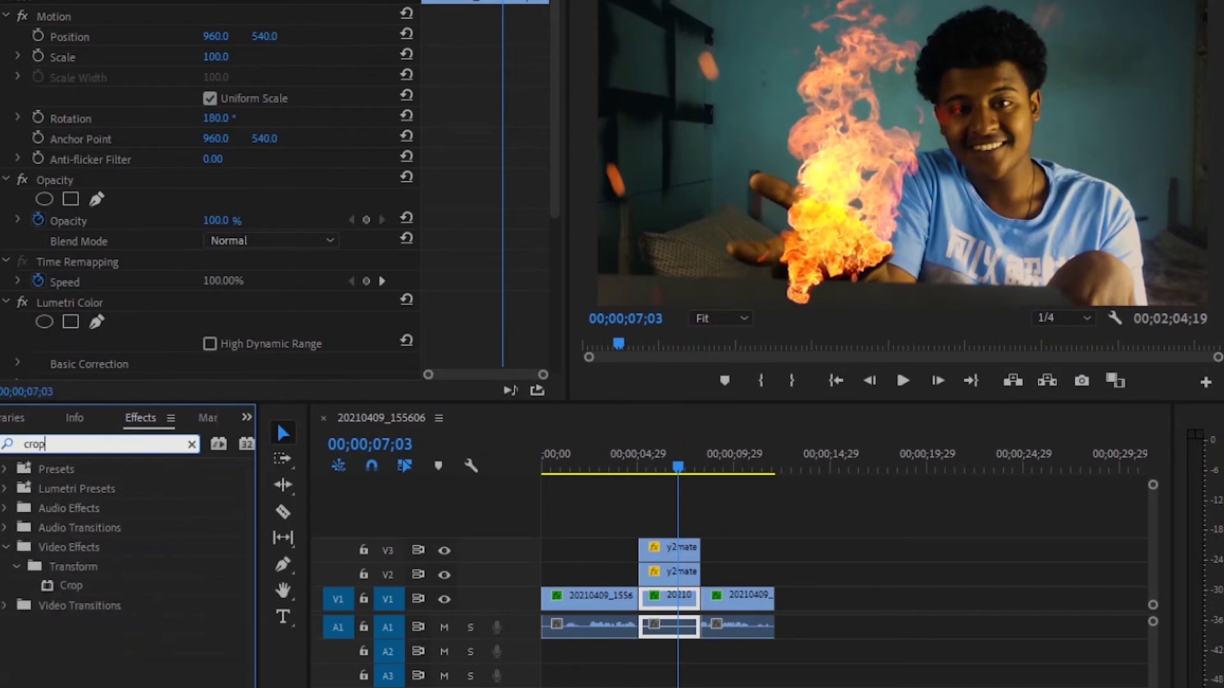
pyautogui.press('Return')
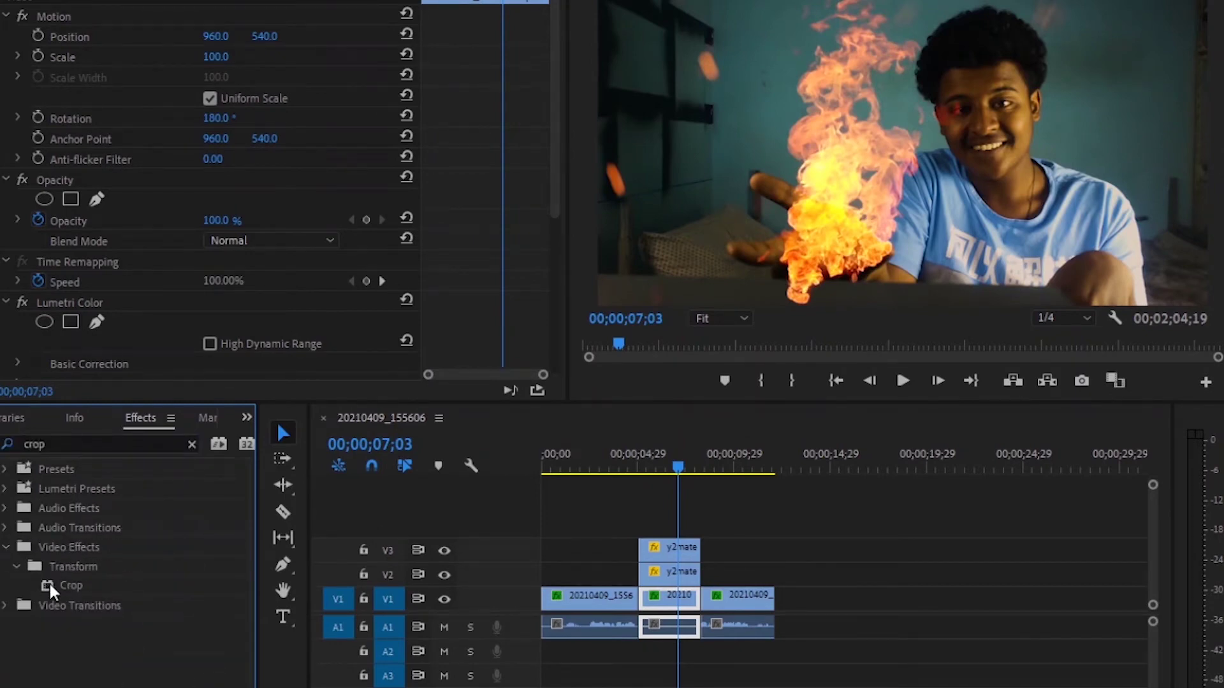
pyautogui.moveTo(69, 589); pyautogui.dragTo(662, 604)
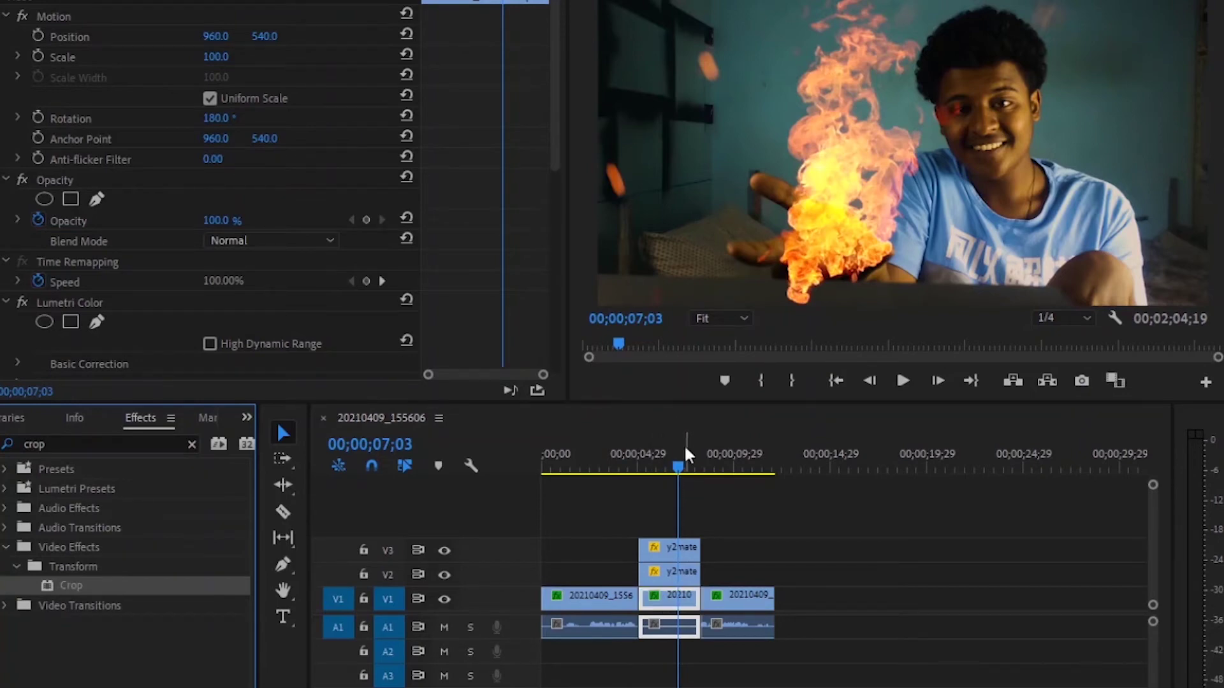
# Set the middle clip's Crop effect to 13% at both Top and Bottom
pyautogui.scroll(-10, 95, 165)
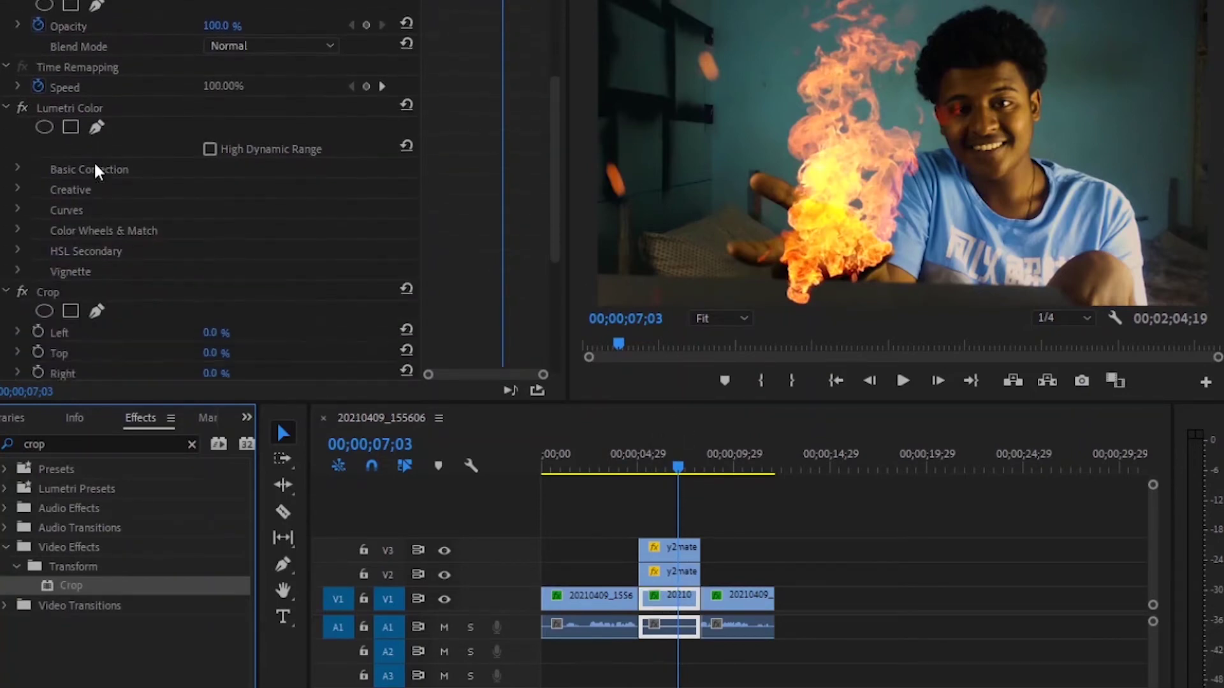
pyautogui.scroll(-3, 96, 171)
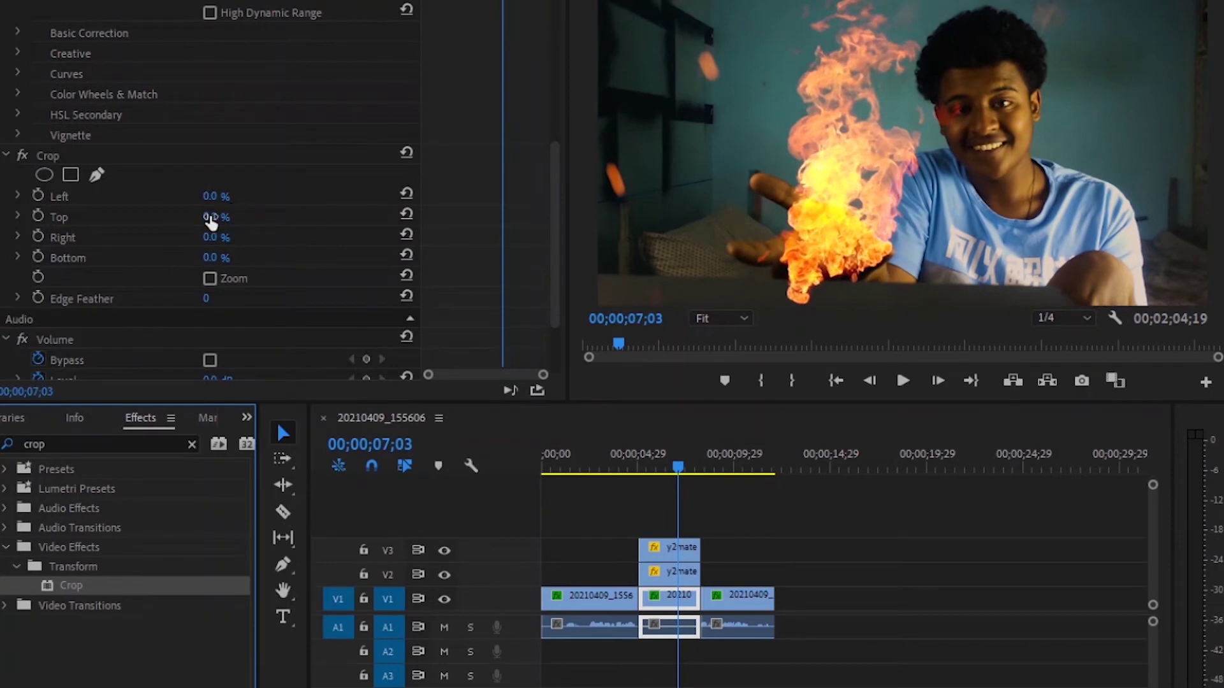
pyautogui.moveTo(210, 218)
pyautogui.mouseDown()
pyautogui.moveTo(231, 218)
pyautogui.moveTo(219, 218)
pyautogui.mouseUp()
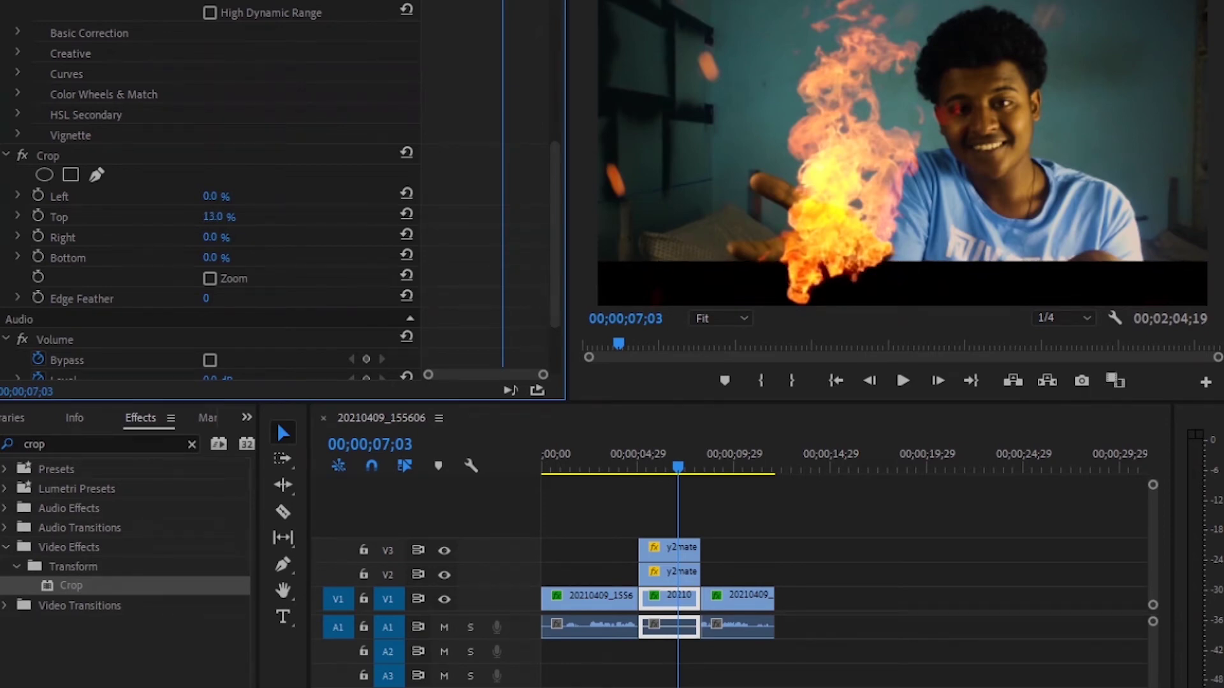
pyautogui.click(228, 254)
pyautogui.write('13')
pyautogui.press('Return')
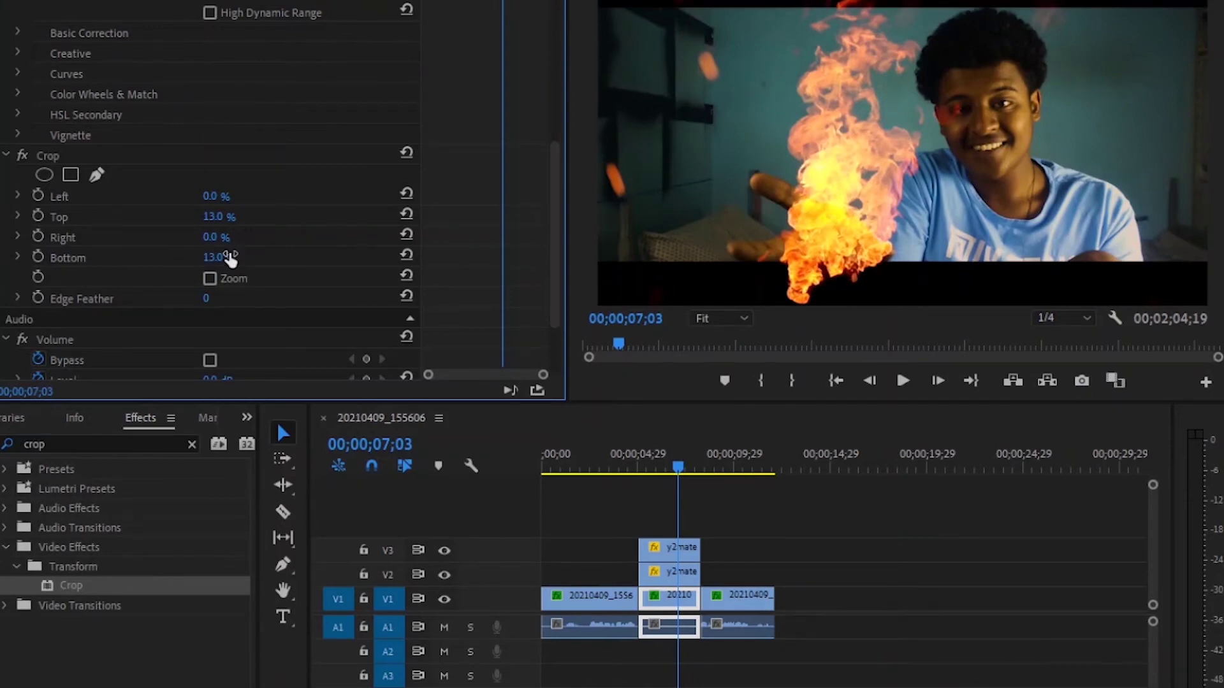
# Play back the cropped composite from the start of the fire clip and pause at 00;00;06;06
pyautogui.moveTo(678, 470); pyautogui.dragTo(629, 485)
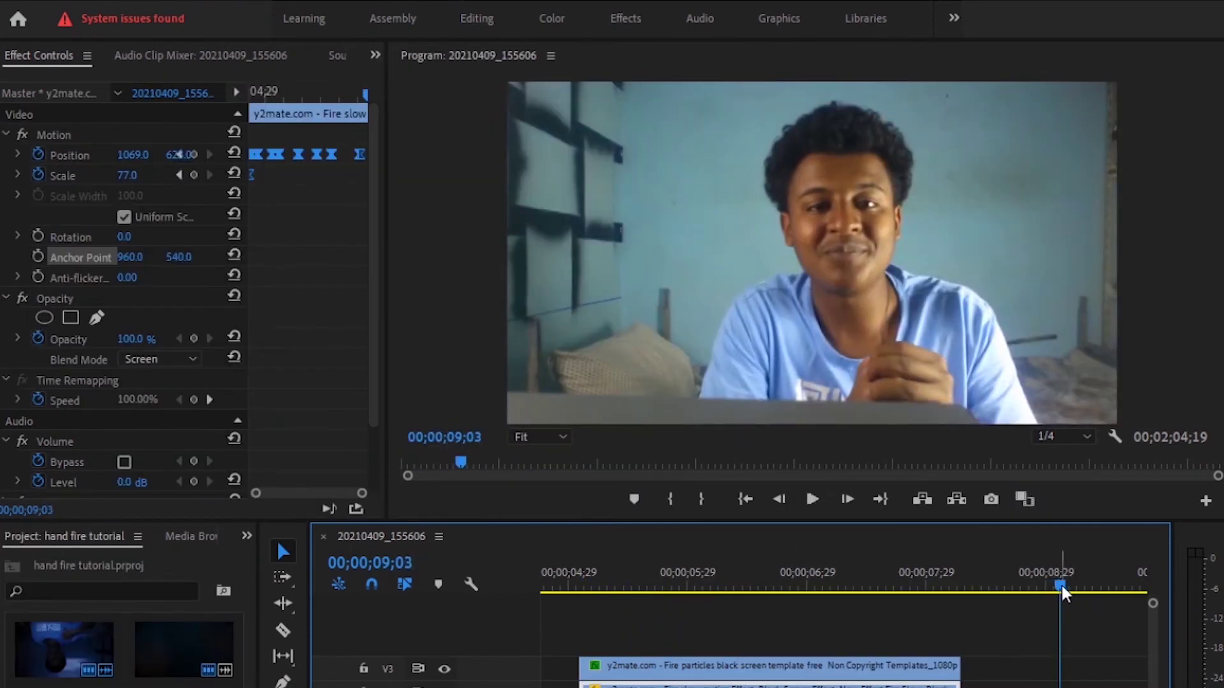
pyautogui.moveTo(1062, 587); pyautogui.dragTo(580, 625)
pyautogui.press('space')
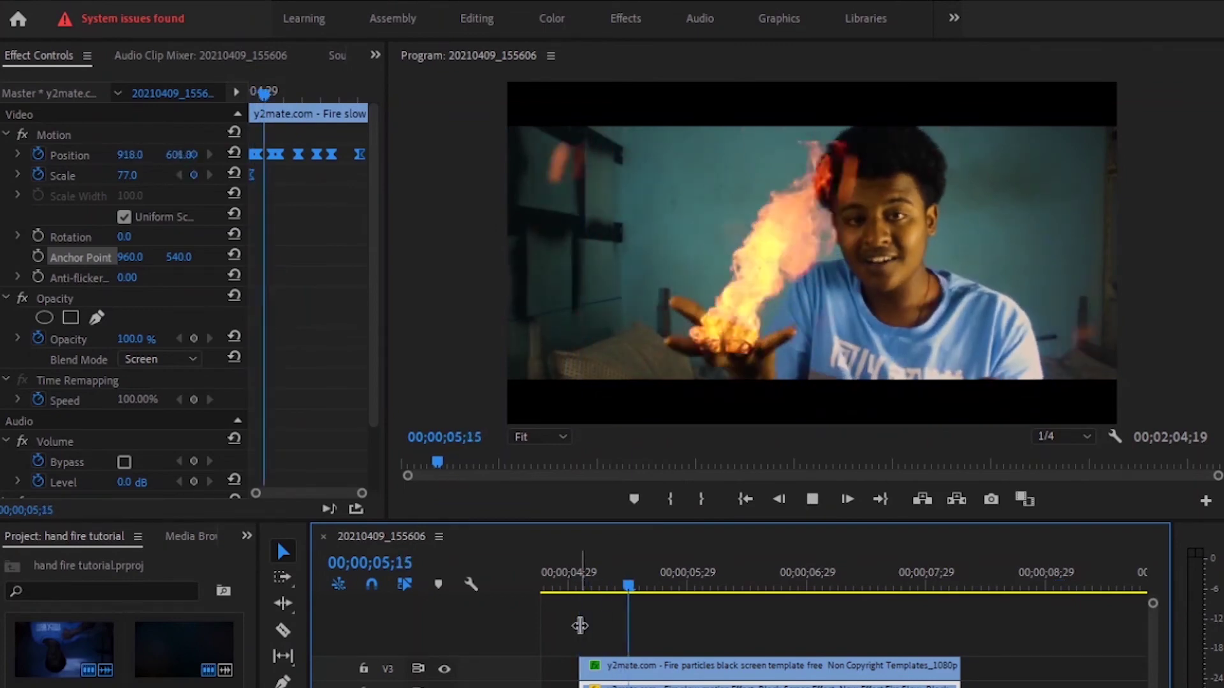
pyautogui.press('space')
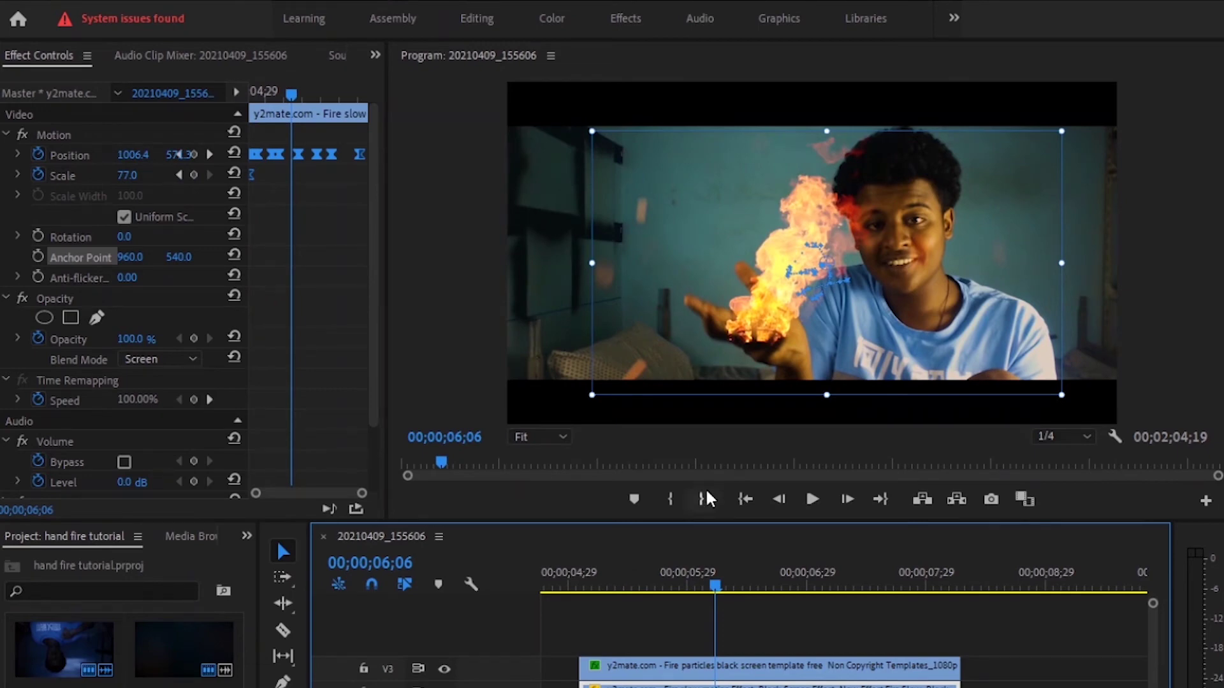
# Add an inverted ellipse opacity mask to the fire clip and move it just below the palm
pyautogui.click(50, 319)
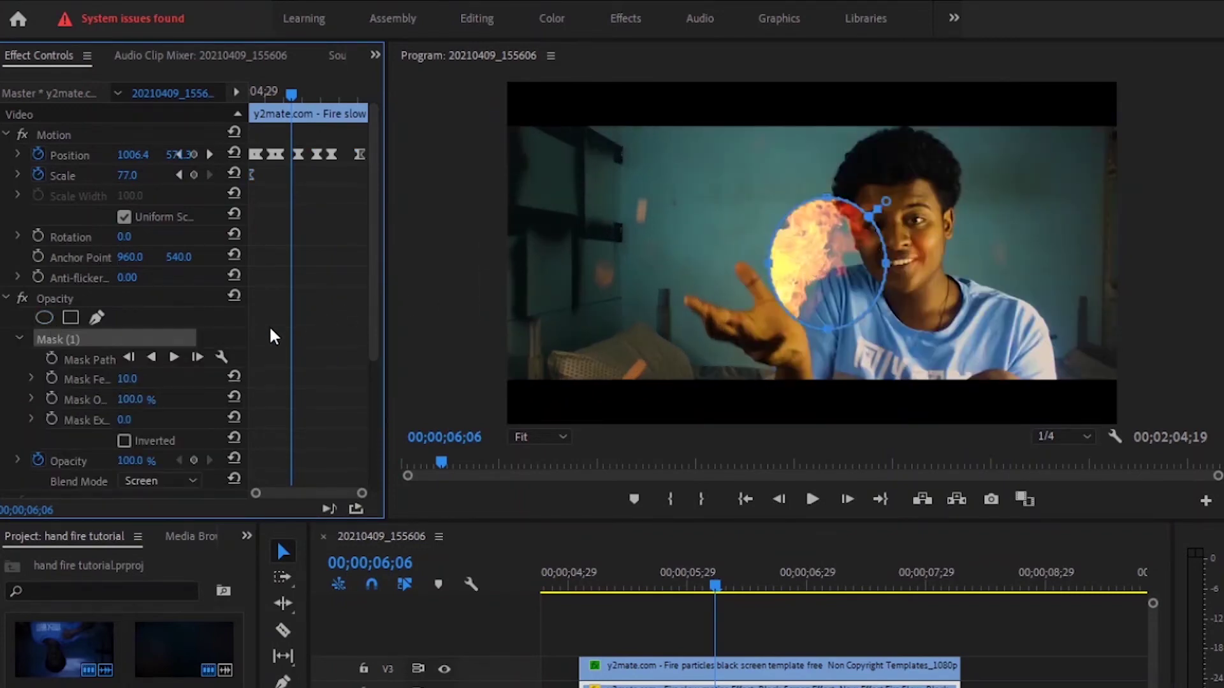
pyautogui.click(125, 443)
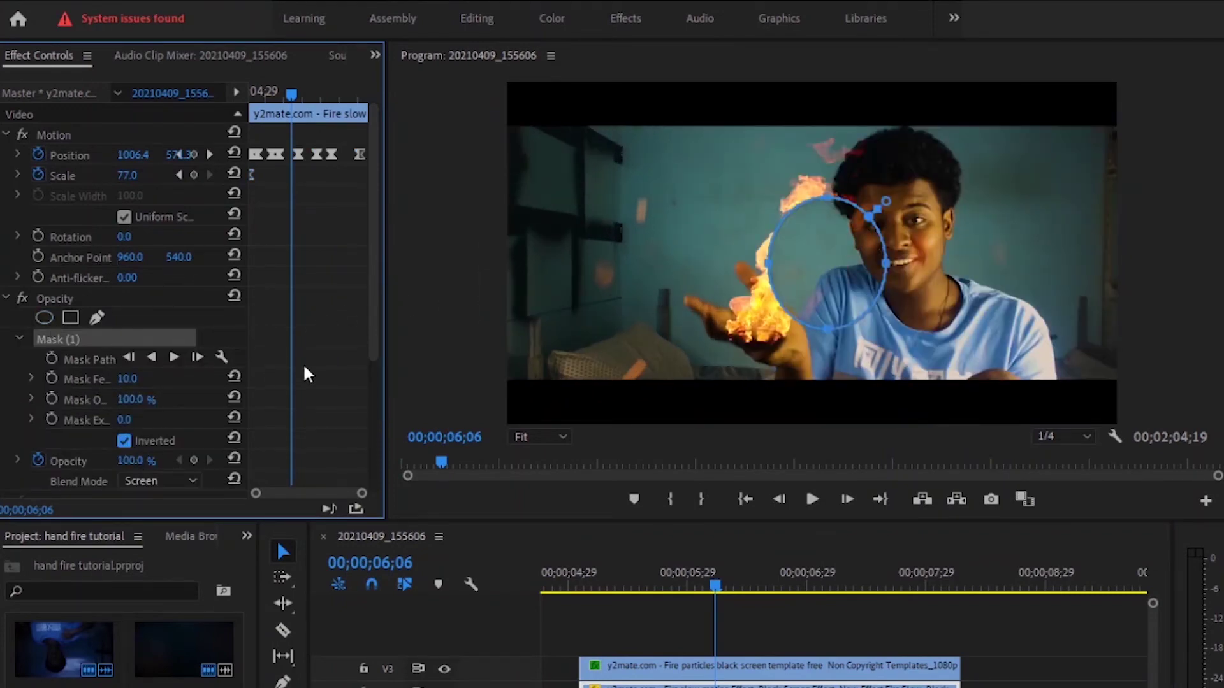
pyautogui.moveTo(823, 274)
pyautogui.mouseDown()
pyautogui.moveTo(663, 431)
pyautogui.moveTo(733, 396)
pyautogui.mouseUp()
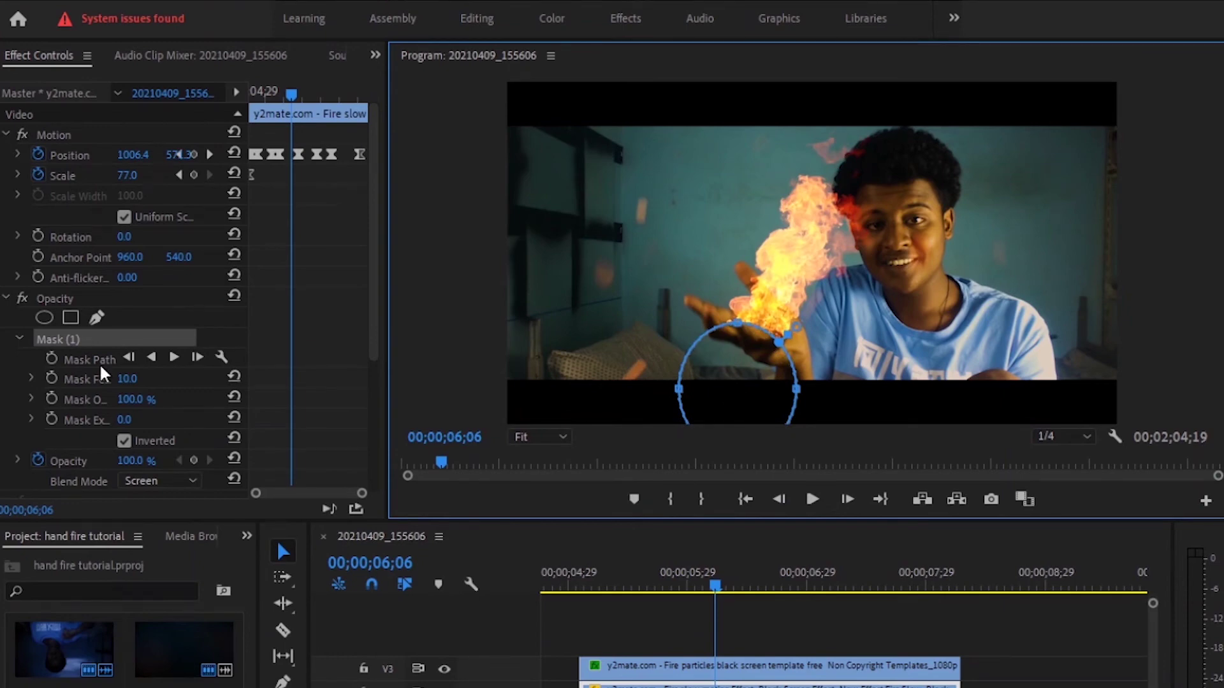
# Set the fire clip's mask feather to 237 and play back the composite from the fire's start
pyautogui.moveTo(127, 379); pyautogui.dragTo(237, 379)
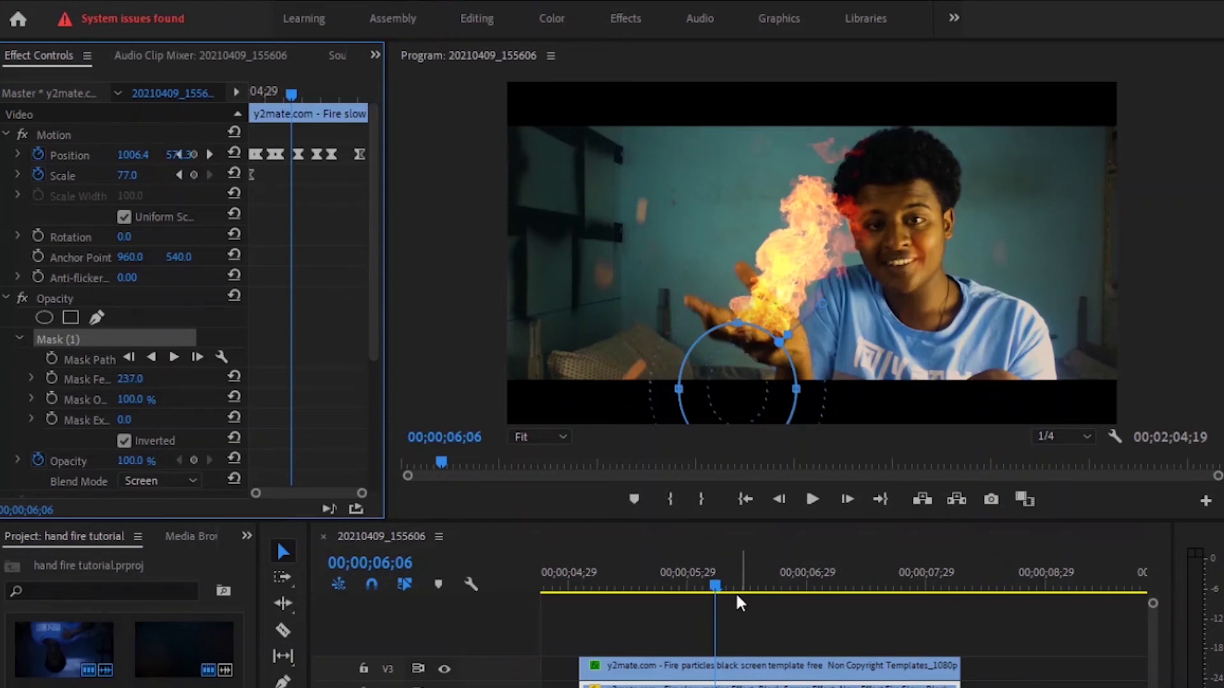
pyautogui.moveTo(714, 588); pyautogui.dragTo(572, 592)
pyautogui.press('space')
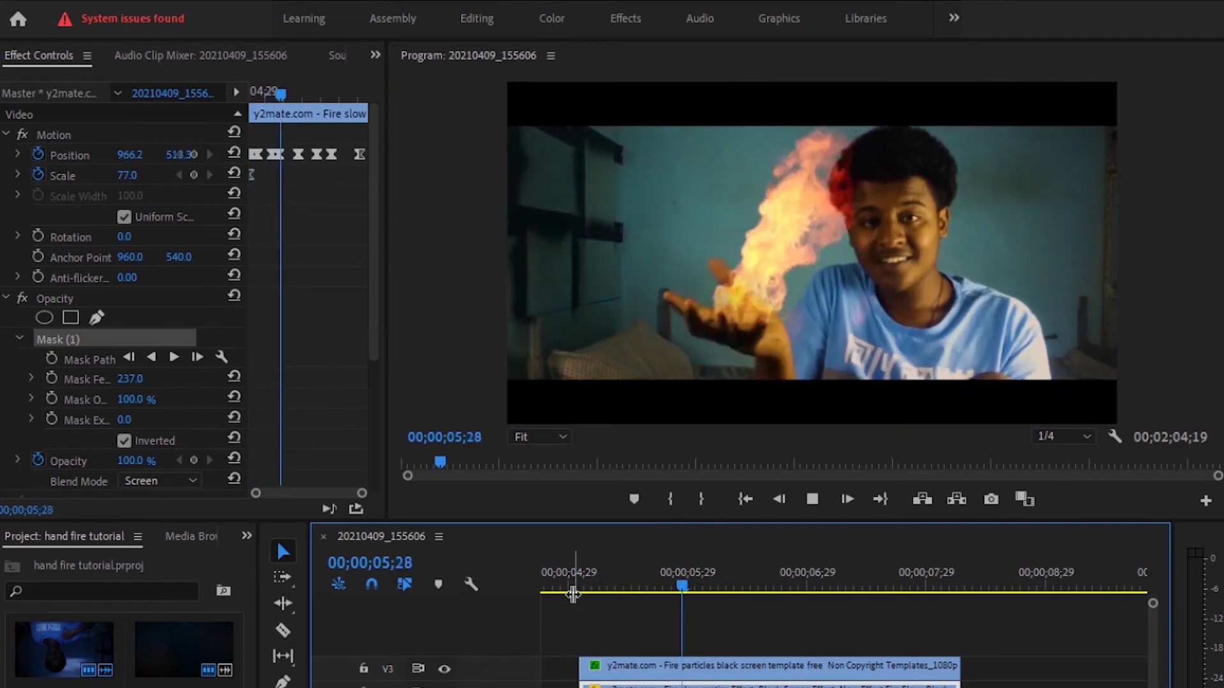